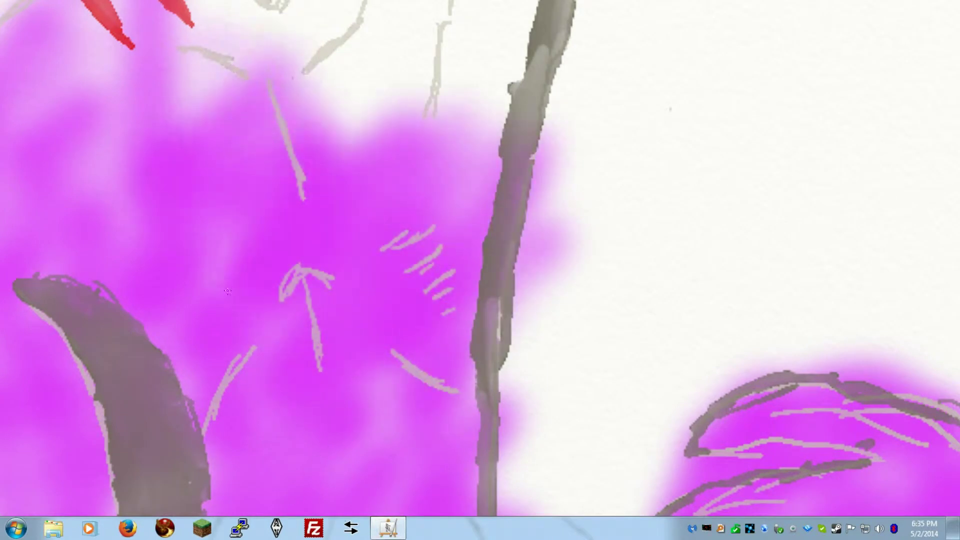
Step: Airbrush purple over the pale patches on the character's torso, arm and hips to even out the body colour
mouse_move(435, 270)
mouse_down()
mouse_move(344, 202)
mouse_move(148, 150)
mouse_move(225, 179)
mouse_move(351, 92)
mouse_move(467, 222)
mouse_move(470, 203)
mouse_up()
drag(428, 216, 497, 365)
mouse_move(261, 286)
mouse_down()
mouse_move(220, 270)
mouse_move(140, 150)
mouse_move(97, 151)
mouse_move(260, 150)
mouse_move(390, 85)
mouse_move(240, 86)
mouse_move(383, 73)
mouse_move(387, 289)
mouse_up()
mouse_move(435, 287)
mouse_down()
mouse_move(517, 215)
mouse_move(560, 435)
mouse_move(330, 250)
mouse_move(146, 175)
mouse_move(220, 296)
mouse_up()
mouse_move(374, 467)
mouse_down()
mouse_move(313, 230)
mouse_move(233, 270)
mouse_move(321, 130)
mouse_move(325, 290)
mouse_move(465, 410)
mouse_move(260, 350)
mouse_move(260, 410)
mouse_up()
drag(69, 407, 321, 220)
mouse_move(295, 263)
mouse_down()
mouse_move(210, 185)
mouse_move(117, 300)
mouse_move(240, 81)
mouse_up()
drag(223, 394, 228, 403)
drag(248, 179, 276, 109)
drag(232, 285, 80, 111)
drag(396, 382, 517, 79)
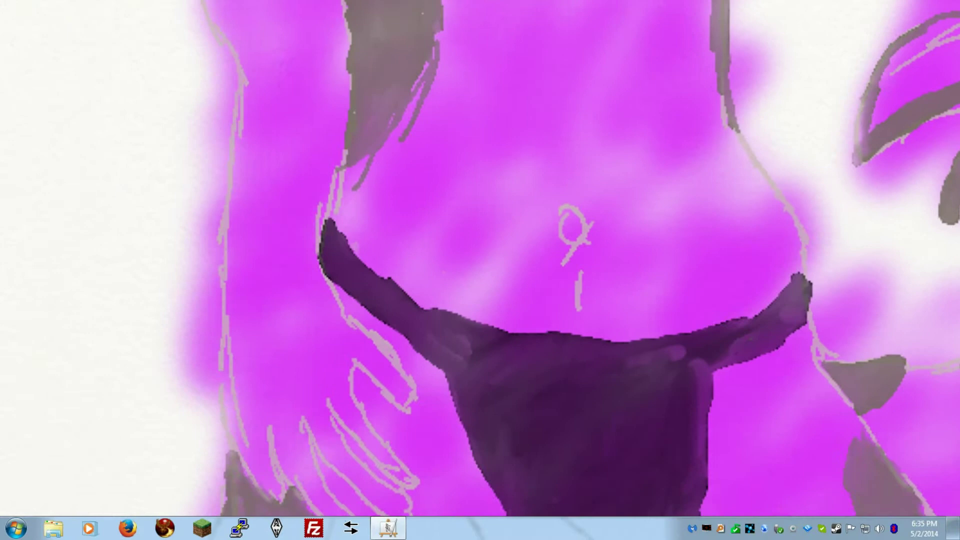
scroll(526, 408, down, 5)
scroll(525, 407, right, 3)
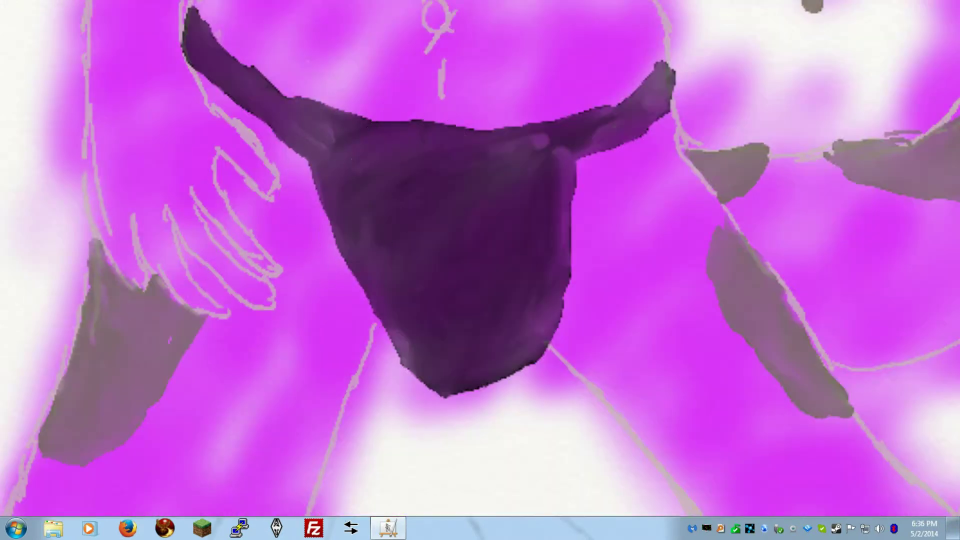
drag(413, 169, 313, 24)
mouse_move(420, 223)
mouse_down()
mouse_move(495, 298)
mouse_move(355, 223)
mouse_move(387, 366)
mouse_up()
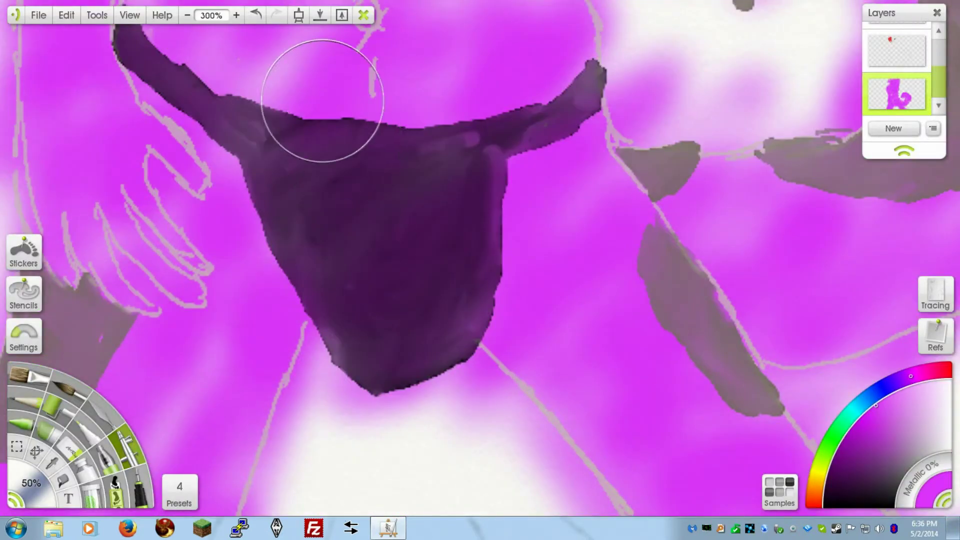
Step: Erase the purple overspray outside the lower arm and the thigh beside the hand, and save the painting
scroll(323, 100, up, 9)
scroll(323, 100, left, 2)
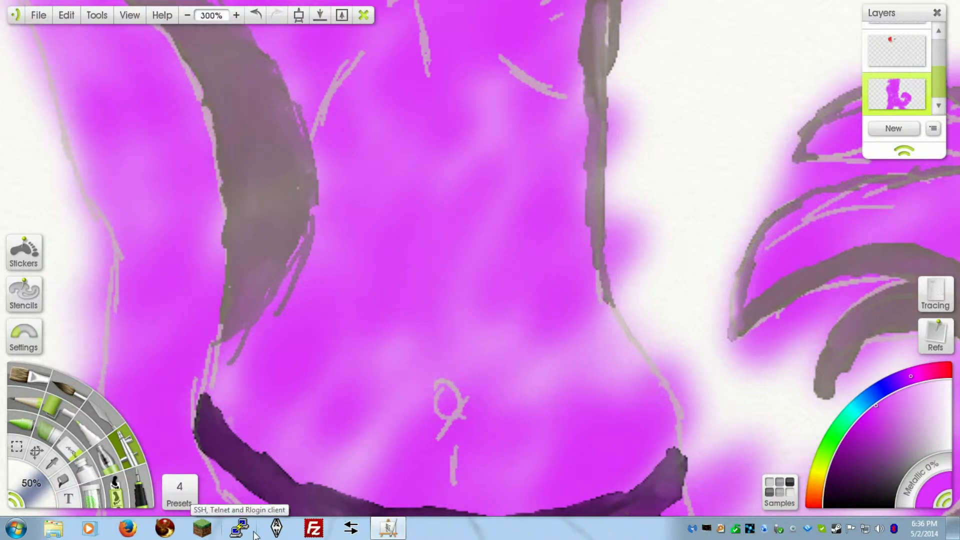
click(76, 456)
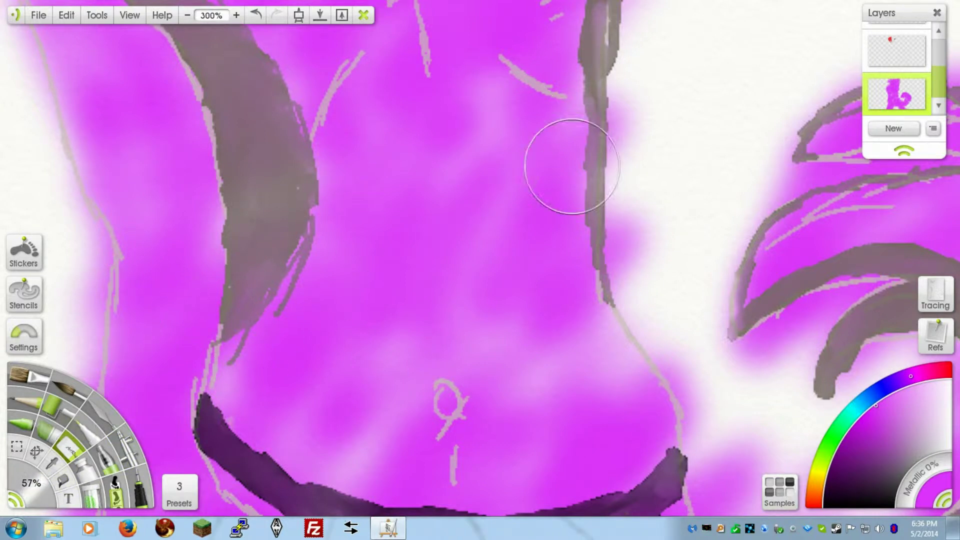
scroll(511, 119, down, 10)
mouse_move(309, 277)
mouse_down()
mouse_move(340, 227)
mouse_move(325, 316)
mouse_move(334, 205)
mouse_move(281, 276)
mouse_move(303, 345)
mouse_move(285, 389)
mouse_move(296, 345)
mouse_move(303, 387)
mouse_move(314, 305)
mouse_move(278, 411)
mouse_move(323, 248)
mouse_move(332, 259)
mouse_move(346, 242)
mouse_move(337, 201)
mouse_move(346, 184)
mouse_move(327, 126)
mouse_move(276, 143)
mouse_move(348, 161)
mouse_move(325, 105)
mouse_move(362, 188)
mouse_move(333, 107)
mouse_up()
scroll(281, 237, up, 3)
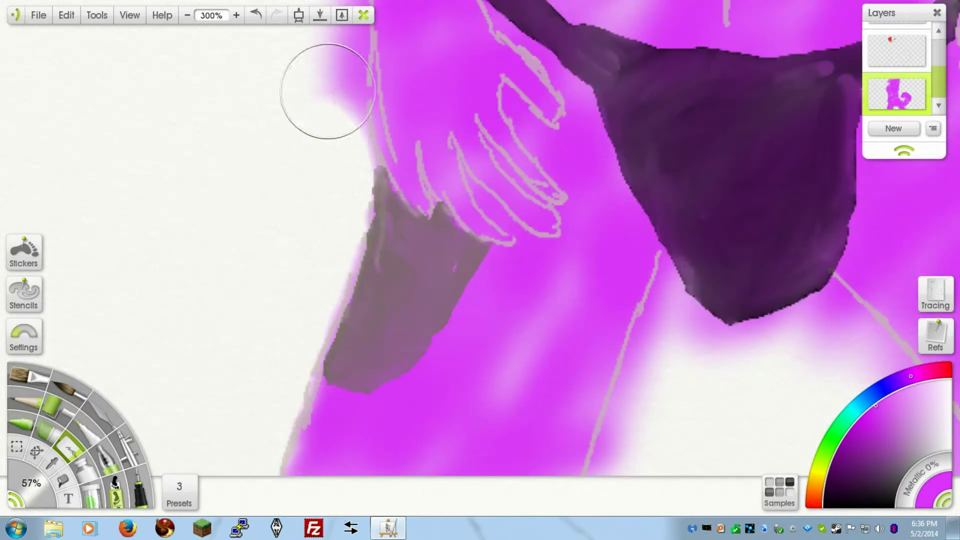
scroll(332, 107, up, 1)
scroll(279, 208, up, 3)
click(38, 15)
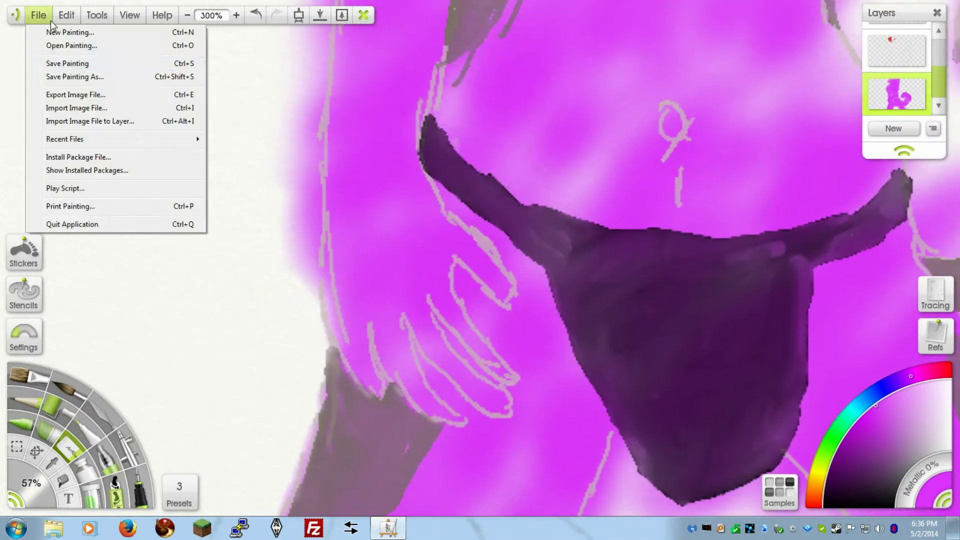
click(66, 58)
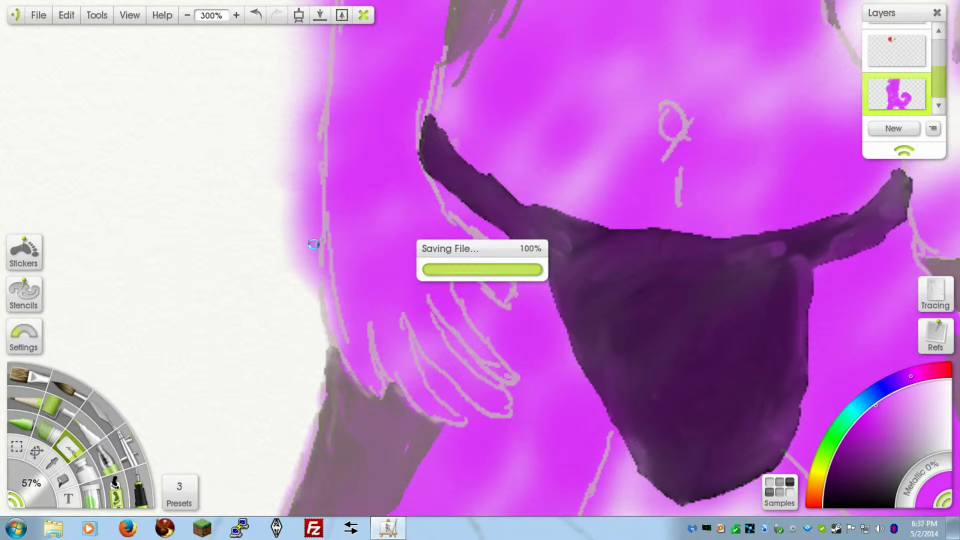
Step: Undo the eraser stroke that cut into the forearm and erase the overspray along its outer outline up to the elbow
scroll(283, 300, up, 1)
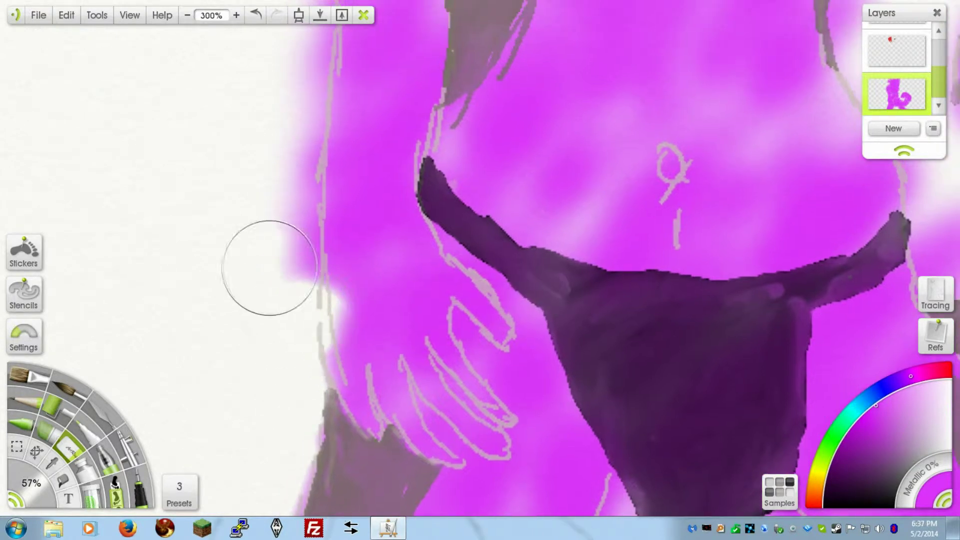
click(255, 16)
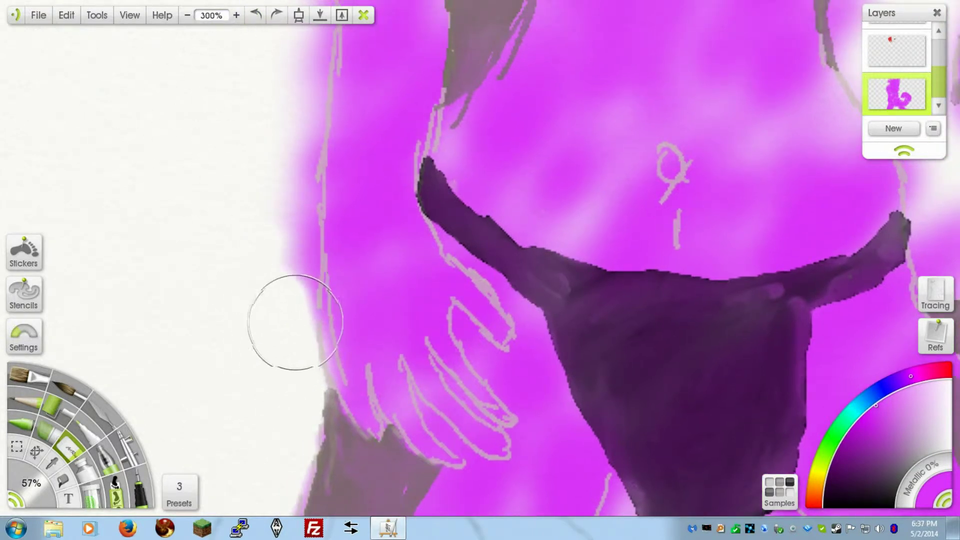
mouse_move(289, 274)
mouse_down()
mouse_move(288, 254)
mouse_move(304, 299)
mouse_move(275, 159)
mouse_move(294, 218)
mouse_move(295, 144)
mouse_move(242, 71)
mouse_up()
mouse_move(289, 50)
mouse_down()
mouse_move(296, 242)
mouse_move(312, 292)
mouse_up()
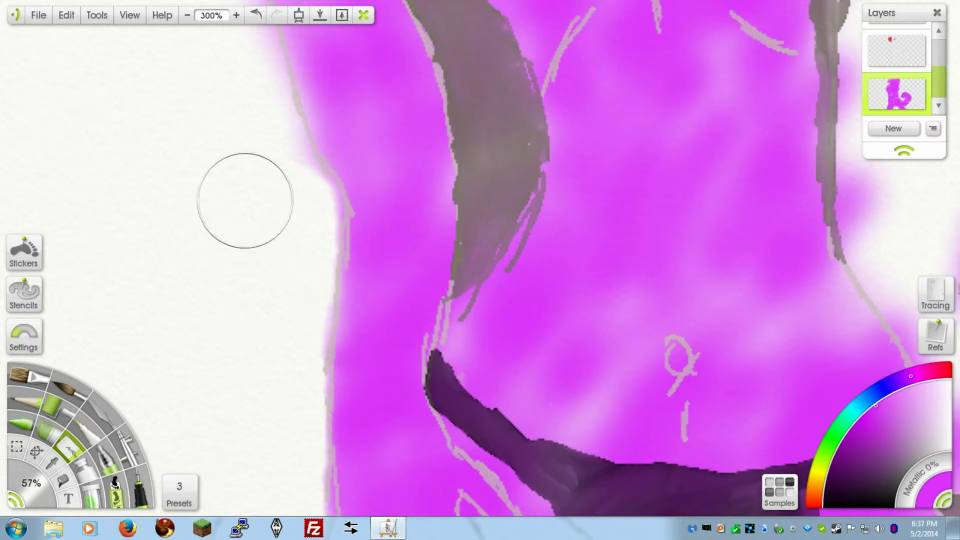
Step: Erase the purple overspray outside the upper arm and shoulder outline
scroll(245, 199, up, 4)
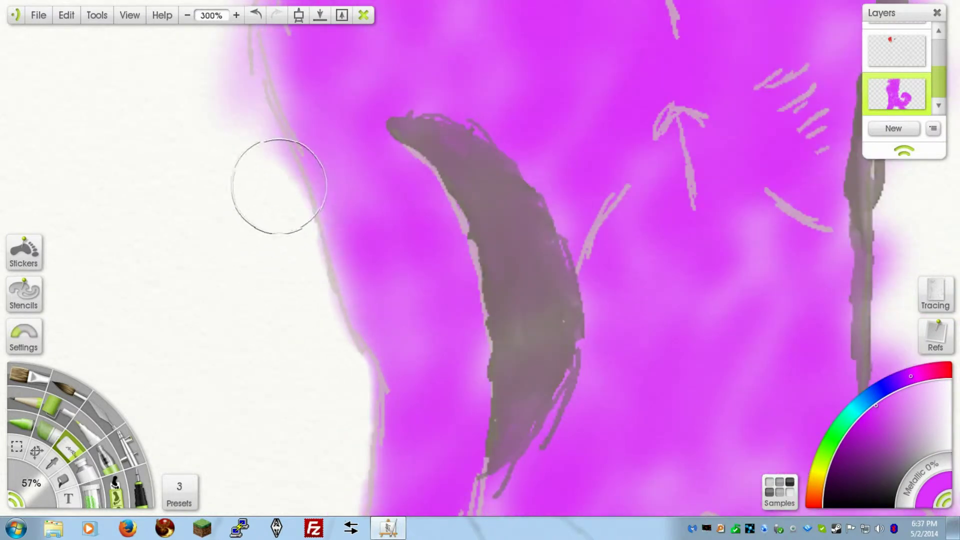
scroll(301, 250, up, 3)
mouse_move(321, 311)
mouse_down()
mouse_move(219, 166)
mouse_move(254, 216)
mouse_move(248, 156)
mouse_move(249, 178)
mouse_move(261, 119)
mouse_up()
drag(299, 34, 225, 169)
mouse_move(202, 229)
mouse_down()
mouse_move(308, 83)
mouse_move(297, 67)
mouse_up()
drag(280, 117, 208, 313)
mouse_move(227, 167)
mouse_down()
mouse_move(236, 105)
mouse_move(276, 62)
mouse_move(278, 82)
mouse_up()
drag(445, 73, 203, 167)
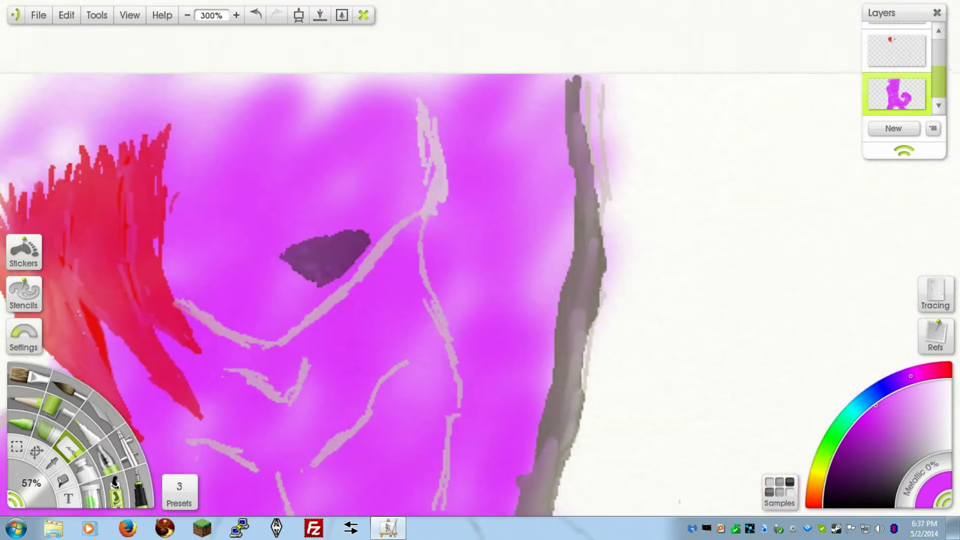
Step: Erase the purple overspray outside the long dark outline running down from the head on the tail side
drag(556, 160, 451, 147)
drag(506, 100, 498, 278)
right_click(395, 368)
mouse_move(496, 449)
mouse_down()
mouse_move(513, 318)
mouse_move(509, 194)
mouse_up()
mouse_move(467, 319)
mouse_down()
mouse_move(467, 293)
mouse_move(485, 298)
mouse_move(479, 208)
mouse_up()
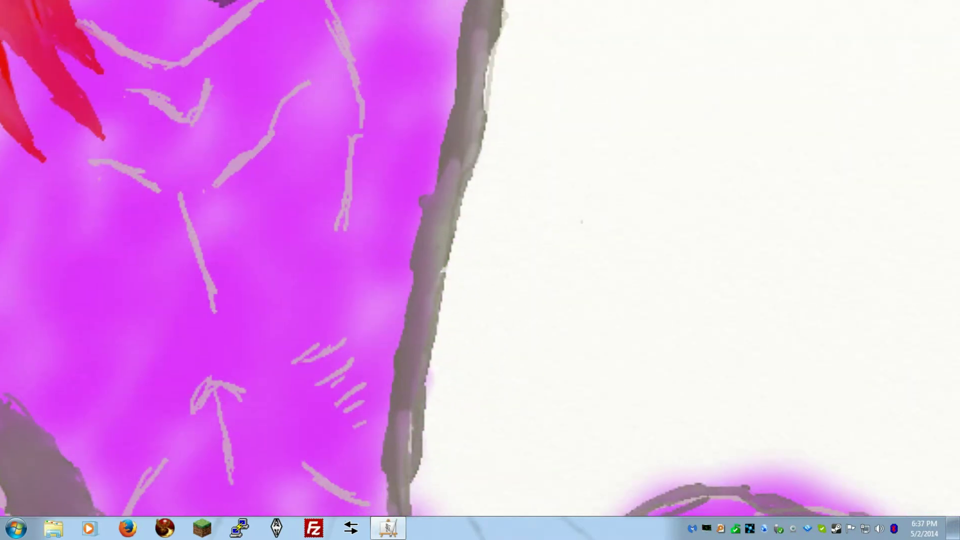
Step: Erase the purple overspray outside the waist and hip, clearing the gap between the body and the tail
scroll(331, 148, down, 6)
mouse_move(344, 122)
mouse_down()
mouse_move(322, 178)
mouse_move(305, 303)
mouse_up()
scroll(366, 360, down, 3)
mouse_move(289, 155)
mouse_down()
mouse_move(357, 259)
mouse_move(322, 224)
mouse_move(364, 305)
mouse_move(343, 264)
mouse_move(378, 310)
mouse_move(395, 362)
mouse_move(389, 392)
mouse_move(367, 364)
mouse_move(395, 428)
mouse_move(437, 397)
mouse_move(412, 369)
mouse_move(411, 339)
mouse_move(398, 423)
mouse_move(363, 379)
mouse_move(456, 351)
mouse_move(459, 415)
mouse_move(420, 426)
mouse_move(502, 392)
mouse_move(466, 415)
mouse_move(508, 371)
mouse_up()
drag(440, 330, 360, 292)
mouse_move(457, 354)
mouse_down()
mouse_move(444, 371)
mouse_move(383, 378)
mouse_up()
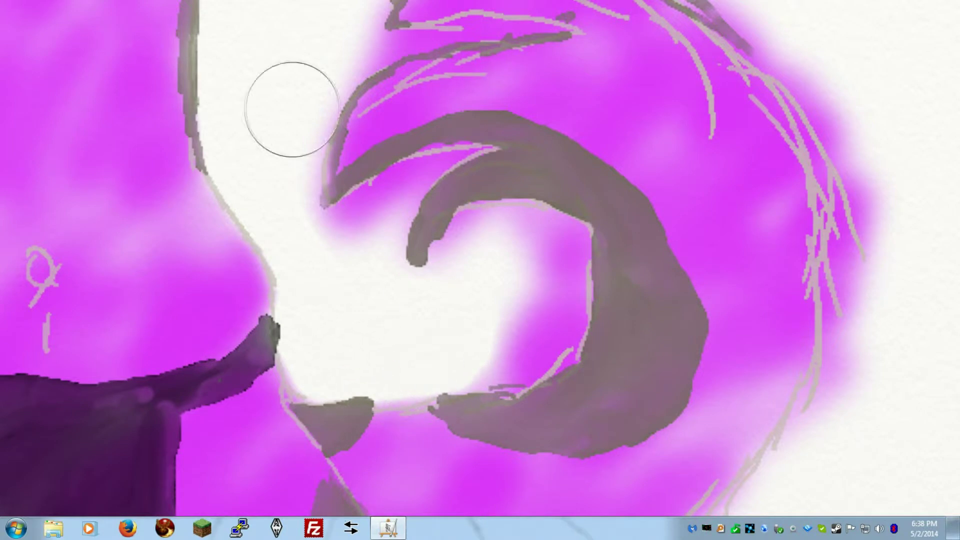
Step: Erase the purple inside the tail's curl and outside the tips of its tufts
mouse_move(560, 330)
mouse_down()
mouse_move(515, 332)
mouse_move(532, 333)
mouse_move(505, 343)
mouse_move(536, 279)
mouse_move(493, 343)
mouse_move(521, 343)
mouse_move(560, 293)
mouse_move(533, 261)
mouse_move(542, 337)
mouse_move(562, 262)
mouse_move(457, 255)
mouse_move(546, 229)
mouse_up()
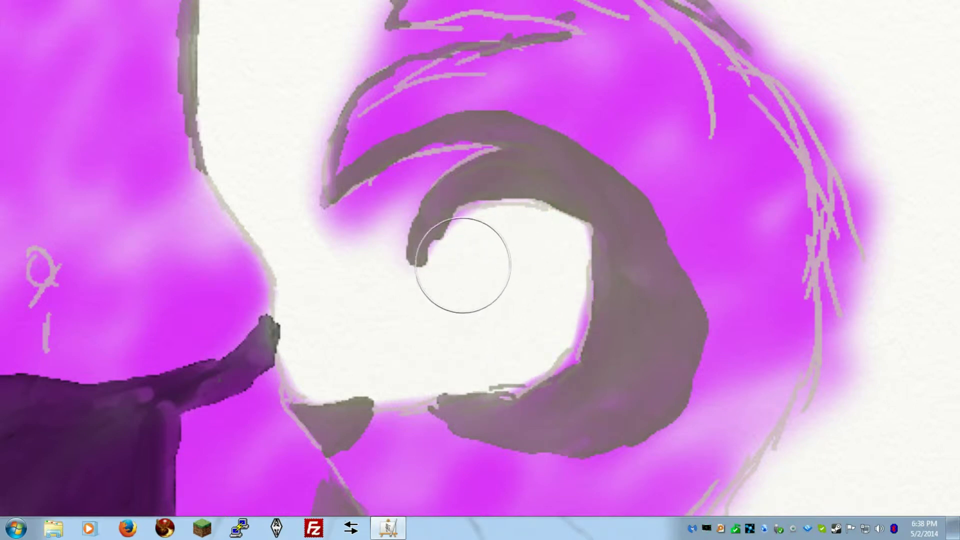
drag(411, 124, 386, 203)
mouse_move(473, 4)
mouse_down()
mouse_move(310, 166)
mouse_move(395, 114)
mouse_move(547, 161)
mouse_move(444, 131)
mouse_move(308, 181)
mouse_move(271, 247)
mouse_up()
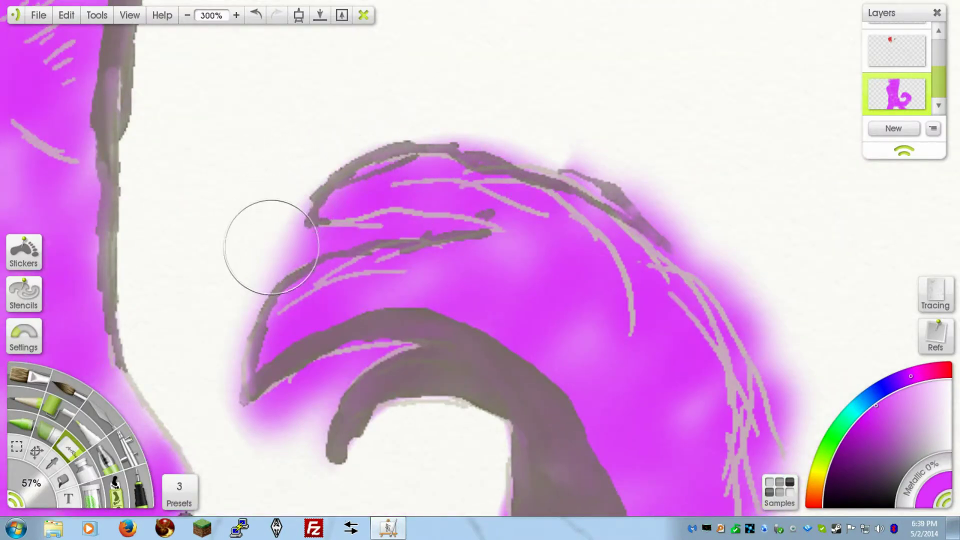
Step: Try to erase the overspray along the tail's upper outer edge and undo the stroke
drag(455, 122, 480, 141)
mouse_move(598, 161)
mouse_down()
mouse_move(446, 128)
mouse_move(553, 214)
mouse_move(583, 257)
mouse_move(602, 435)
mouse_move(602, 392)
mouse_up()
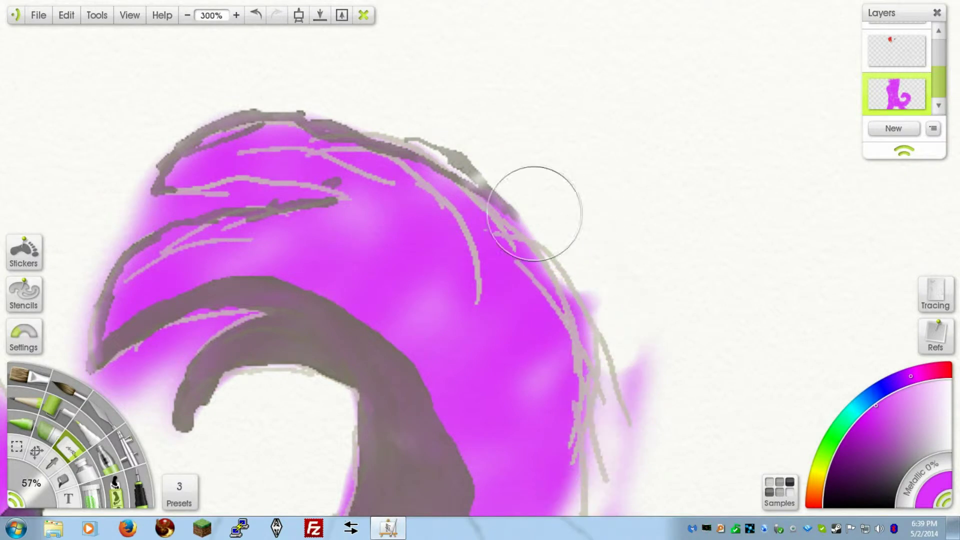
drag(342, 273, 250, 54)
click(256, 14)
Step: Erase the purple overspray along the upper outer curve of the tail
right_click(465, 257)
drag(465, 257, 456, 471)
mouse_move(337, 113)
mouse_down()
mouse_move(302, 104)
mouse_move(506, 244)
mouse_move(525, 312)
mouse_move(407, 148)
mouse_move(518, 308)
mouse_move(534, 397)
mouse_move(538, 311)
mouse_up()
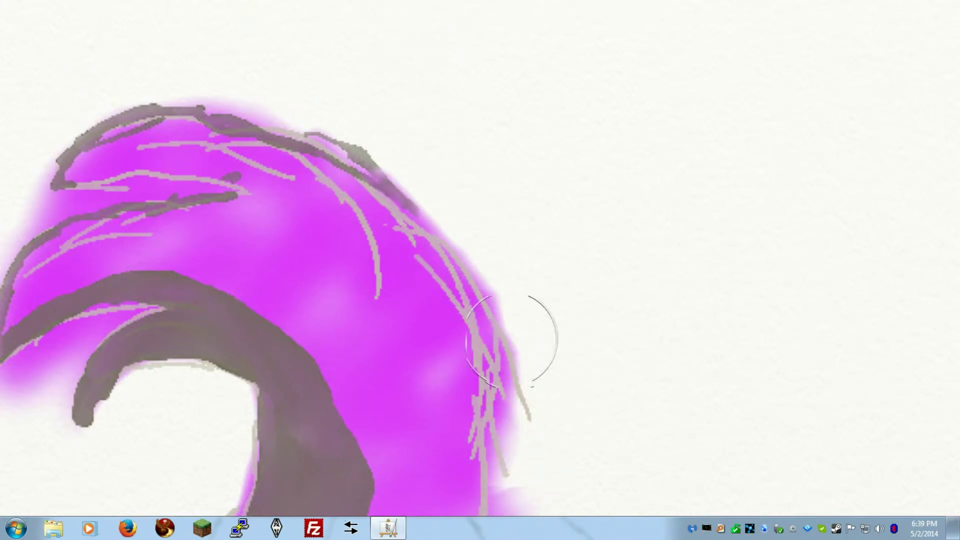
Step: Erase the purple overspray beneath the tail and along the outer edge of the thigh next to it
scroll(511, 340, down, 4)
scroll(471, 209, down, 3)
mouse_move(470, 209)
mouse_down()
mouse_move(418, 285)
mouse_move(429, 268)
mouse_move(171, 418)
mouse_move(223, 409)
mouse_move(322, 332)
mouse_move(125, 440)
mouse_up()
scroll(295, 296, down, 3)
mouse_move(295, 296)
mouse_down()
mouse_move(213, 320)
mouse_move(223, 300)
mouse_move(321, 269)
mouse_move(266, 302)
mouse_up()
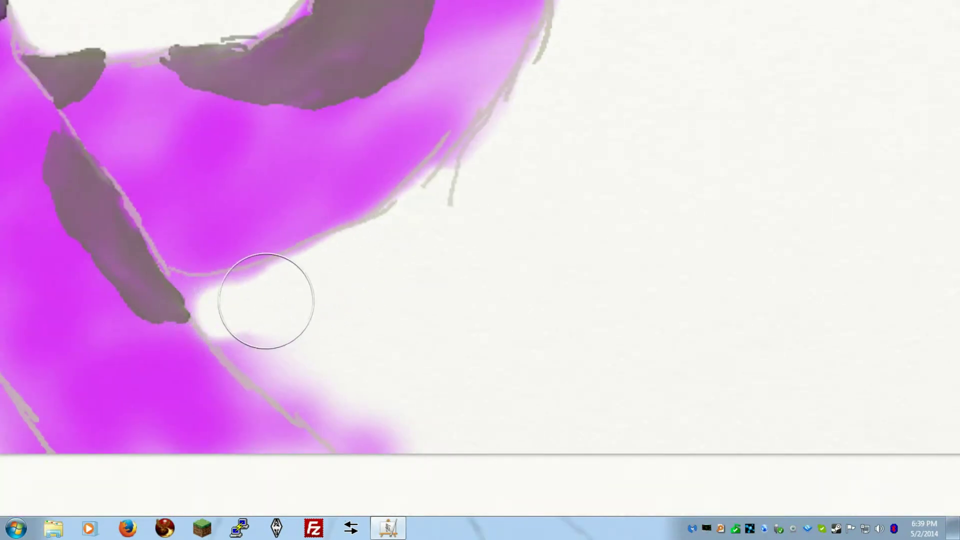
mouse_move(198, 315)
mouse_down()
mouse_move(306, 368)
mouse_move(332, 407)
mouse_move(235, 343)
mouse_up()
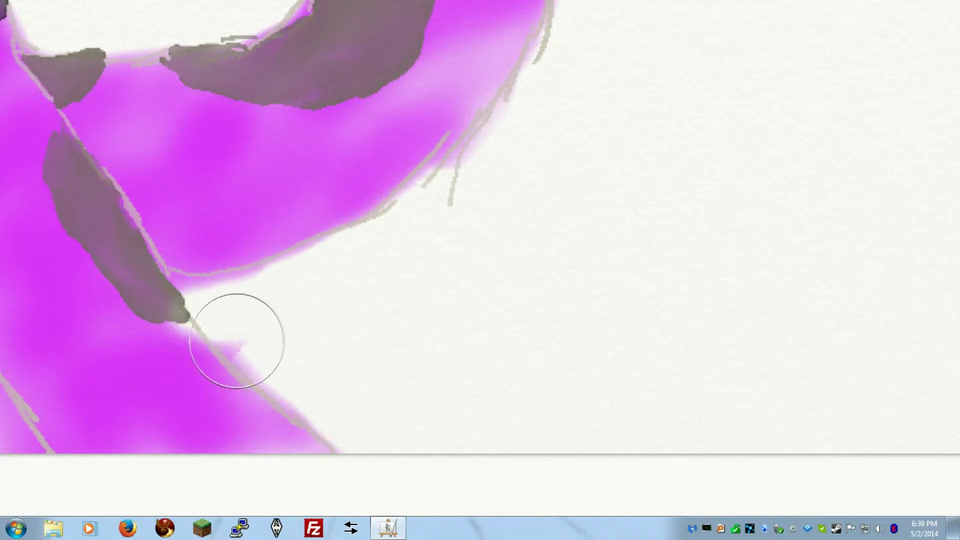
Step: Erase the purple overspray in the gap between the two legs
scroll(272, 192, left, 6)
scroll(272, 191, down, 2)
mouse_move(371, 334)
mouse_down()
mouse_move(389, 364)
mouse_move(350, 358)
mouse_move(395, 382)
mouse_move(414, 411)
mouse_move(256, 221)
mouse_move(289, 225)
mouse_up()
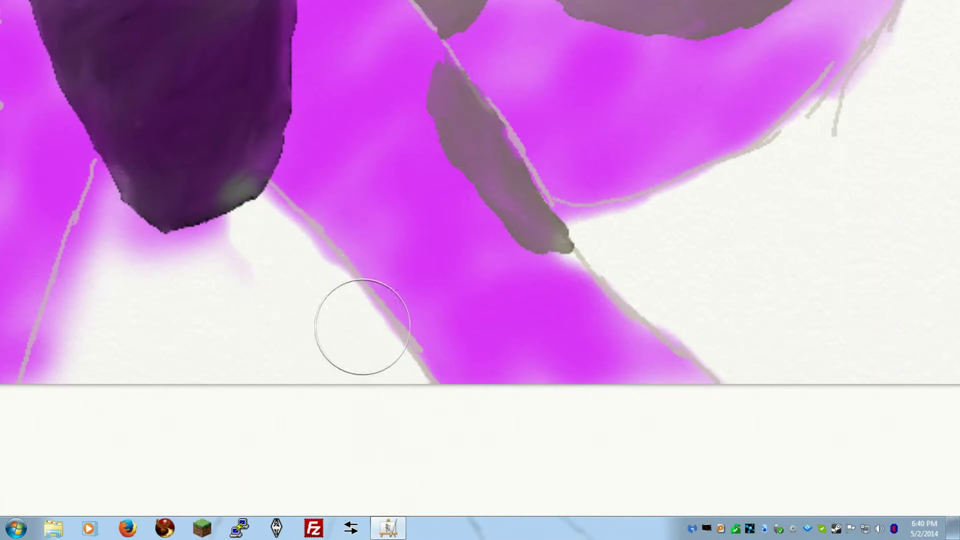
mouse_move(304, 269)
mouse_down()
mouse_move(182, 240)
mouse_move(108, 186)
mouse_move(41, 397)
mouse_move(111, 186)
mouse_move(140, 286)
mouse_up()
mouse_move(59, 346)
mouse_down()
mouse_move(131, 199)
mouse_move(305, 311)
mouse_move(345, 246)
mouse_move(316, 96)
mouse_move(332, 515)
mouse_up()
drag(347, 169, 285, 167)
Step: Erase the purple from the narrow gaps between the tail tufts, with the eraser reduced to 27% and 16% size
scroll(432, 474, down, 10)
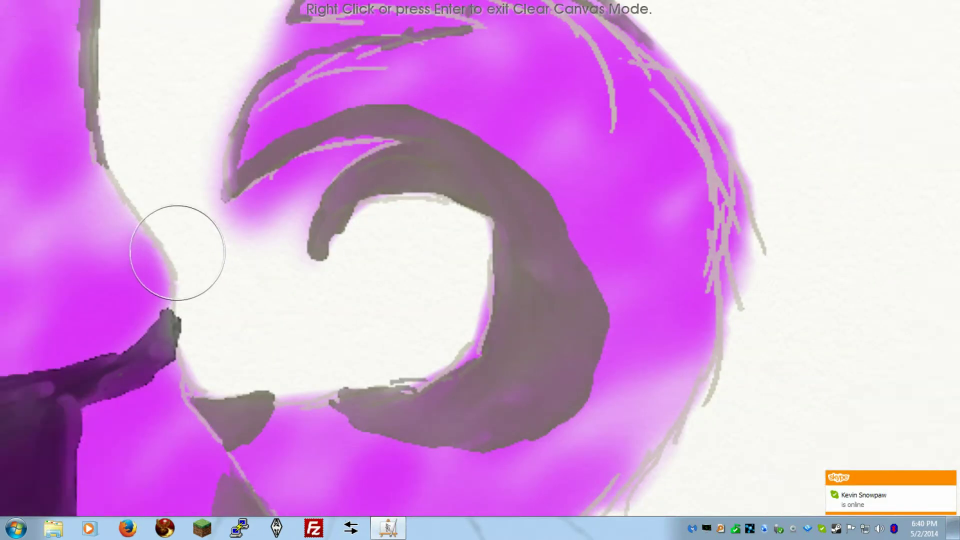
right_click(177, 253)
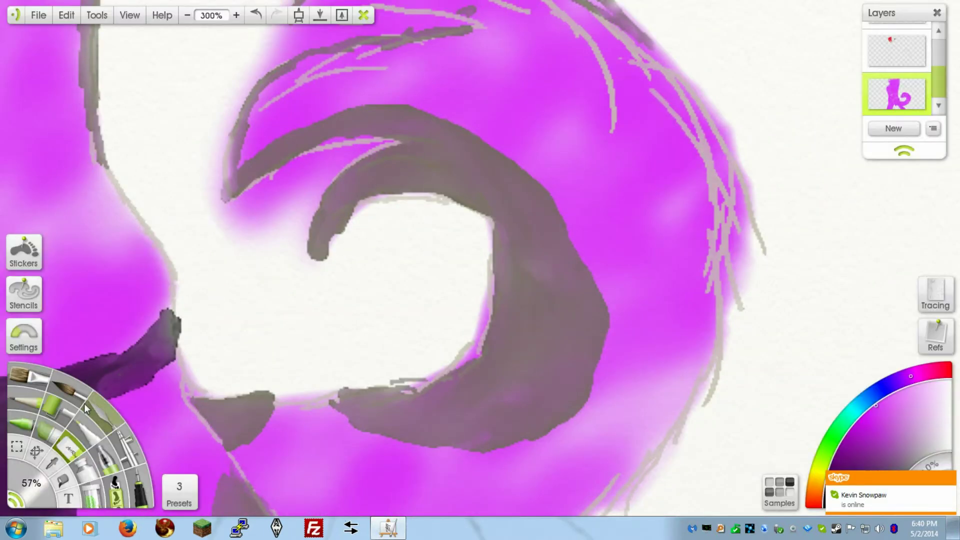
drag(275, 229, 292, 184)
drag(223, 223, 315, 174)
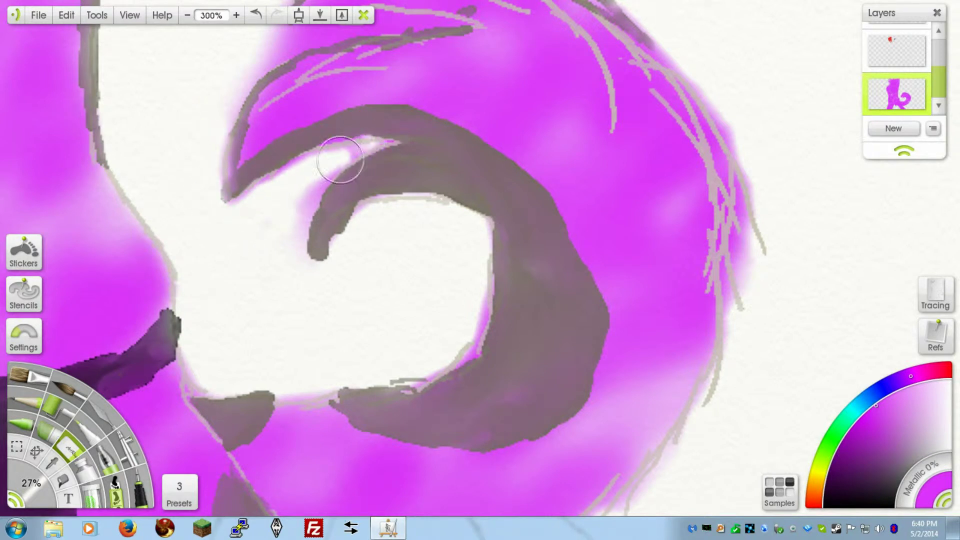
drag(323, 172, 298, 226)
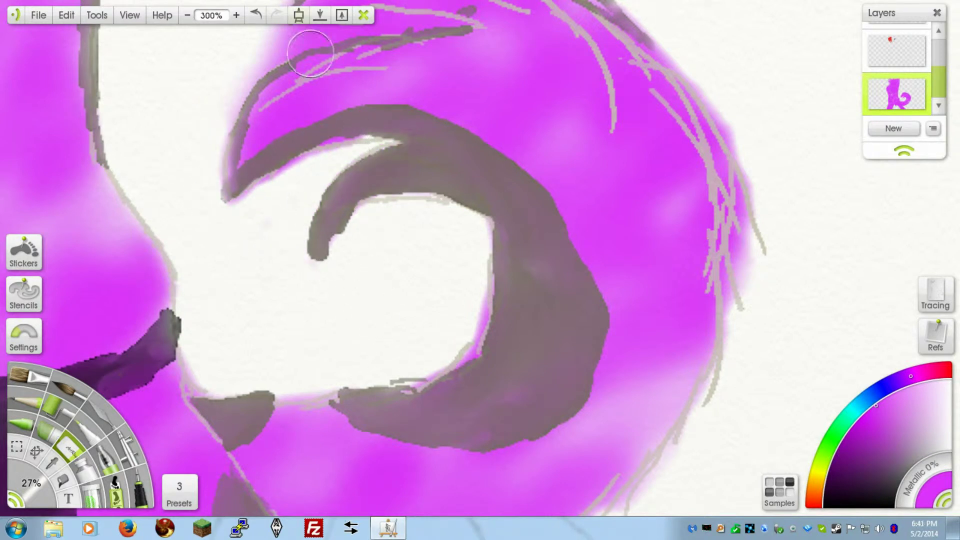
drag(299, 18, 285, 181)
mouse_move(227, 212)
mouse_down()
mouse_move(318, 198)
mouse_move(237, 233)
mouse_move(245, 218)
mouse_up()
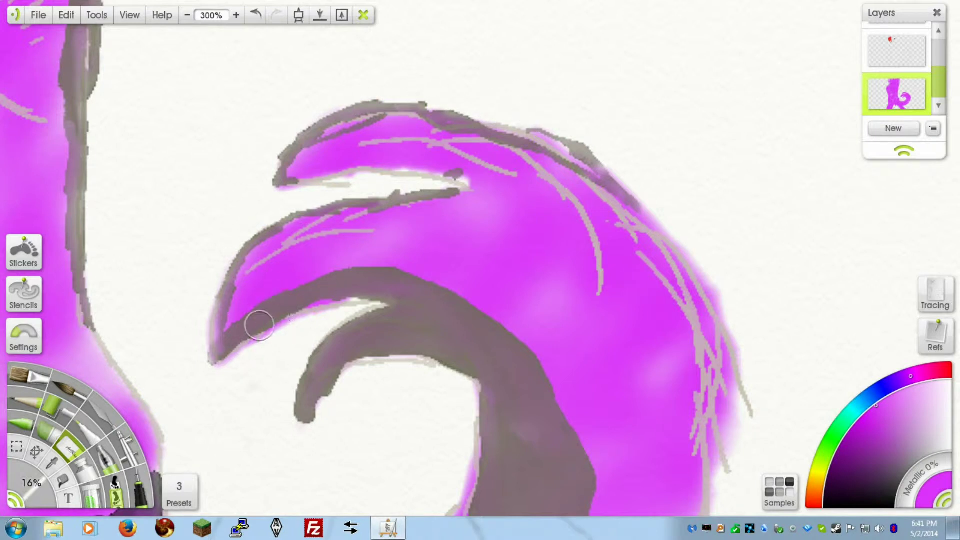
Step: Undo the trial airbrush stroke, set the airbrush size to 8%, and touch up the purple along the tail's edges
key(a)
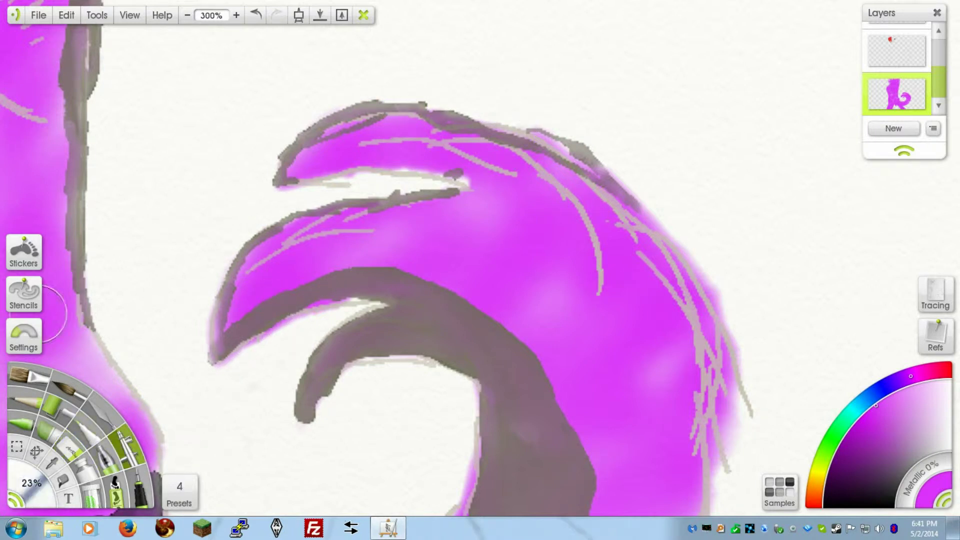
click(257, 14)
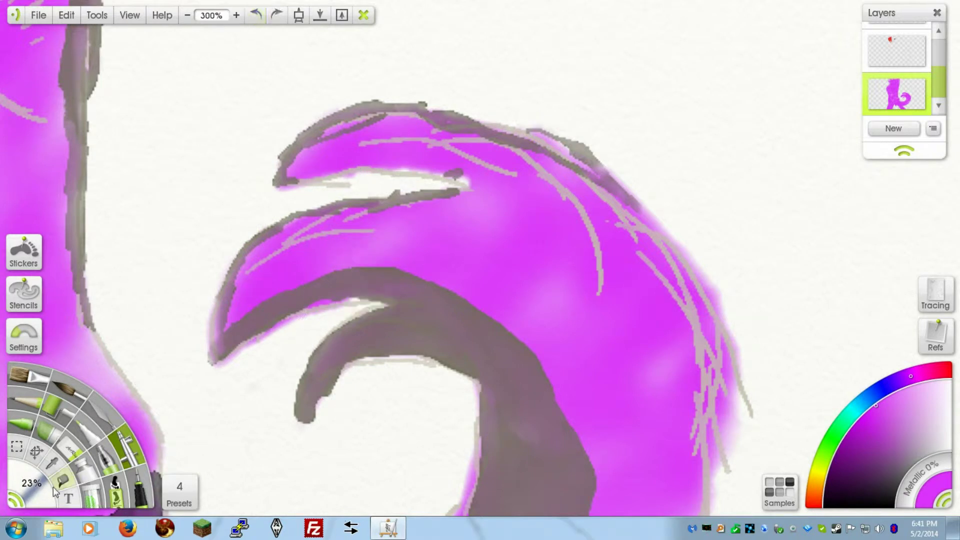
click(31, 483)
click(35, 496)
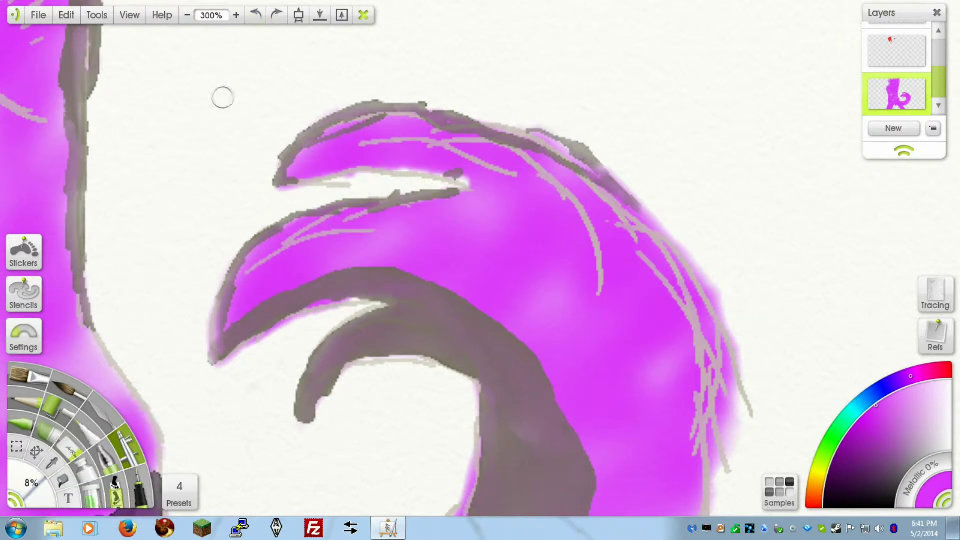
click(234, 16)
click(234, 17)
drag(235, 287, 309, 195)
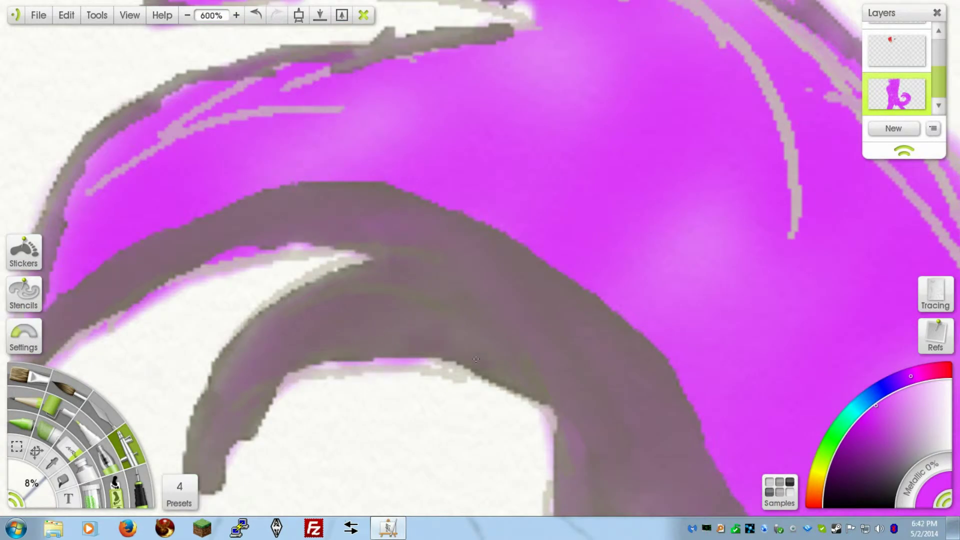
drag(547, 396, 404, 272)
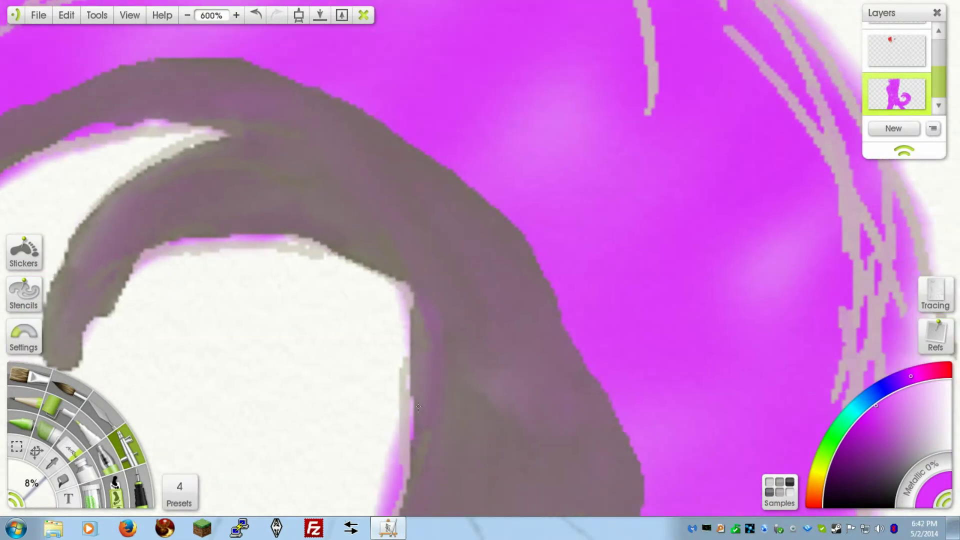
drag(285, 465, 330, 116)
drag(240, 210, 583, 130)
drag(320, 441, 498, 80)
drag(600, 200, 179, 345)
Step: Erase the purple overspray along the tail's lower outer edge with the 16% eraser and undo the stray stroke inside the tail
click(70, 448)
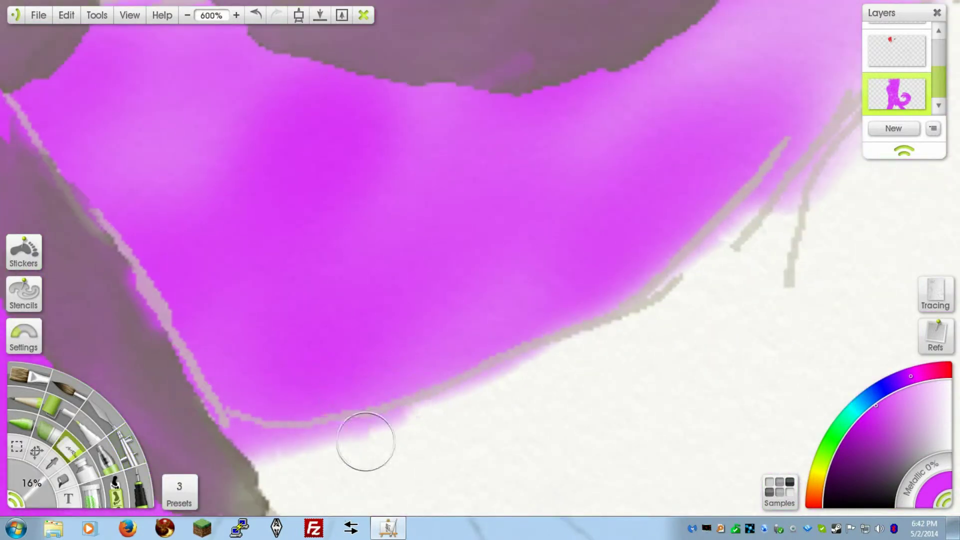
drag(409, 436, 238, 447)
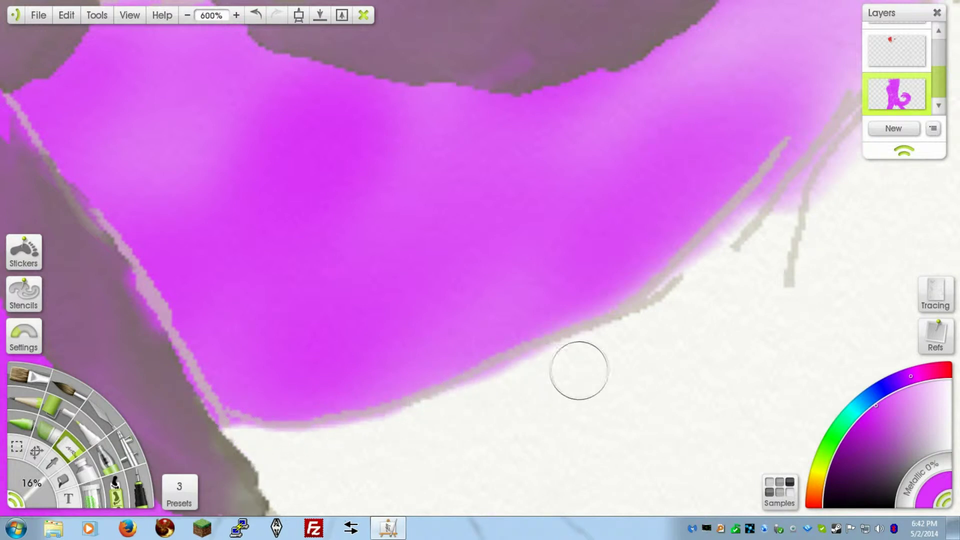
drag(483, 385, 358, 437)
mouse_move(530, 197)
mouse_down()
mouse_move(351, 240)
mouse_move(196, 374)
mouse_up()
drag(574, 278, 434, 397)
mouse_move(551, 302)
mouse_down()
mouse_move(456, 307)
mouse_move(520, 227)
mouse_up()
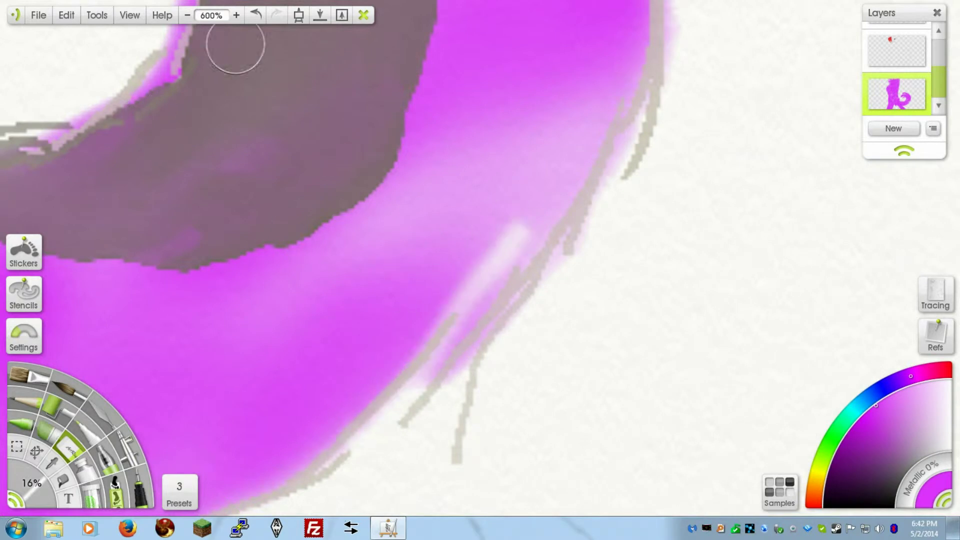
click(254, 14)
Step: Airbrush purple at 8% size over the pale spot on the thigh just below the grey patch
drag(270, 392, 550, 9)
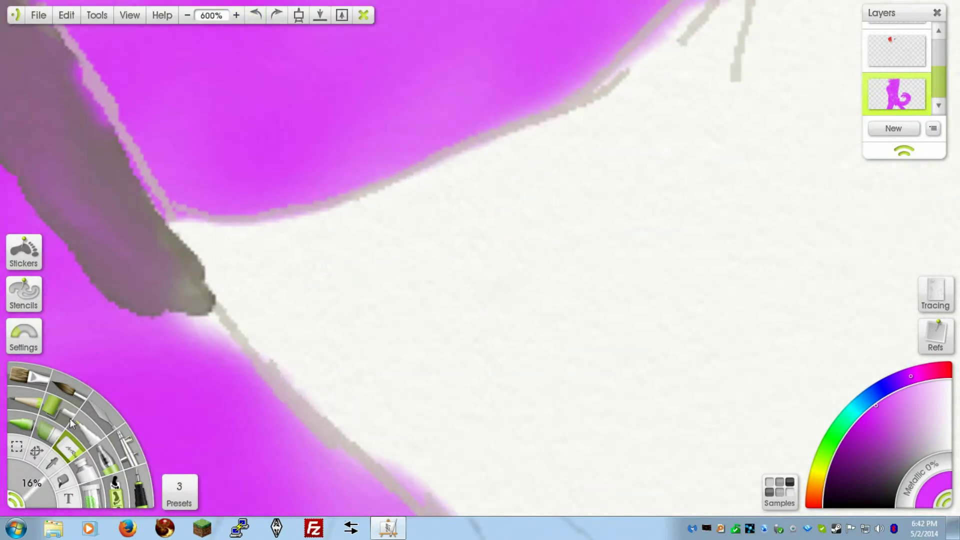
click(127, 446)
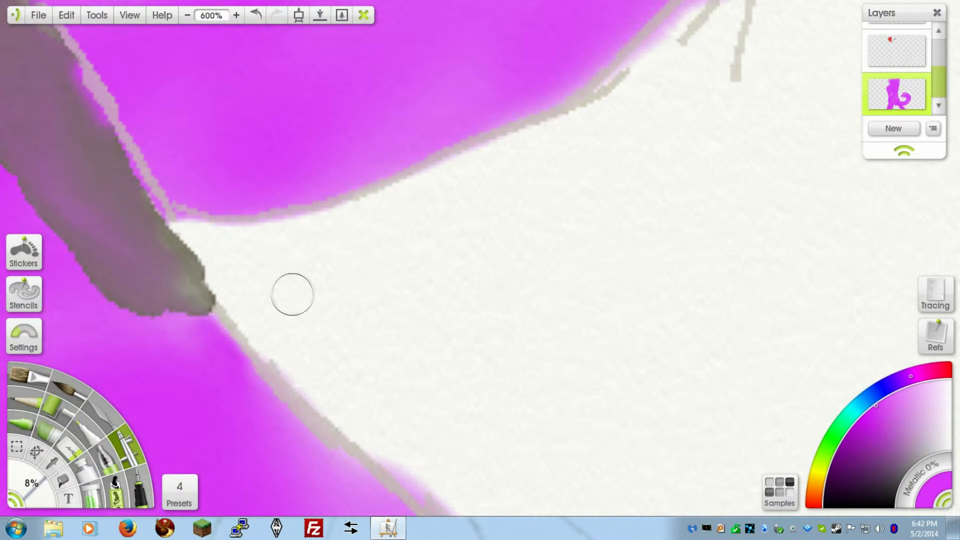
key(Tab)
key(Tab)
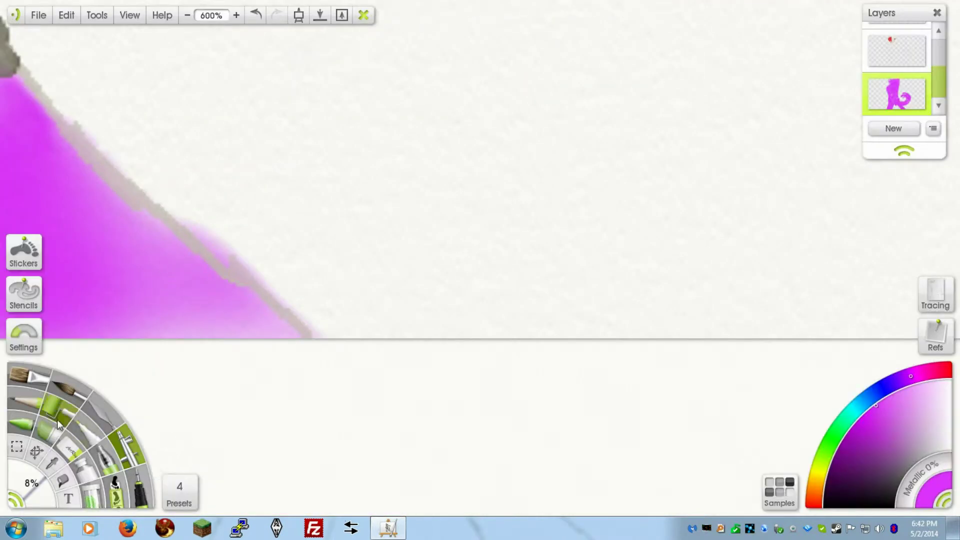
Step: Erase the purple overspray along the inner edge of the tail-side thigh and the faint smudge between the legs
mouse_move(182, 154)
mouse_down()
mouse_move(346, 137)
mouse_move(959, 182)
mouse_up()
drag(434, 236, 454, 241)
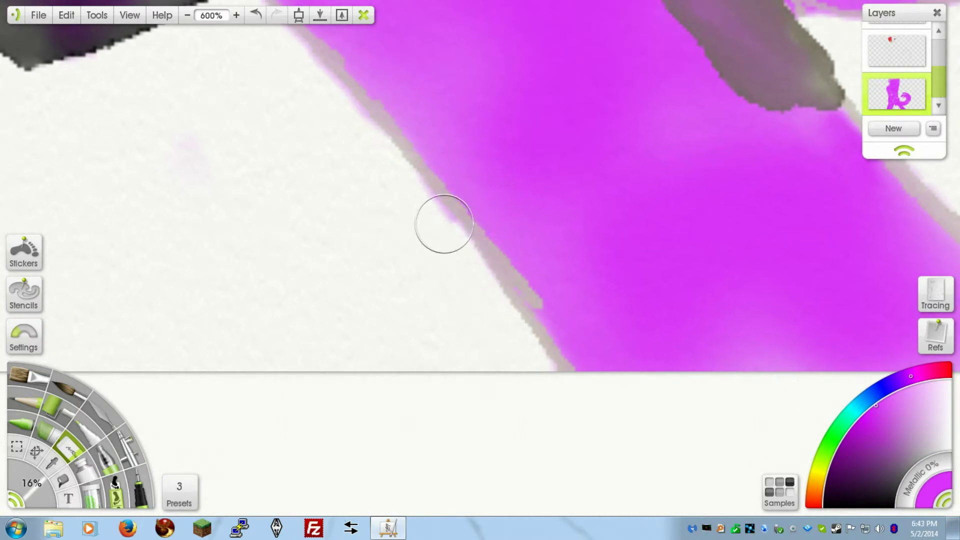
drag(350, 123, 425, 368)
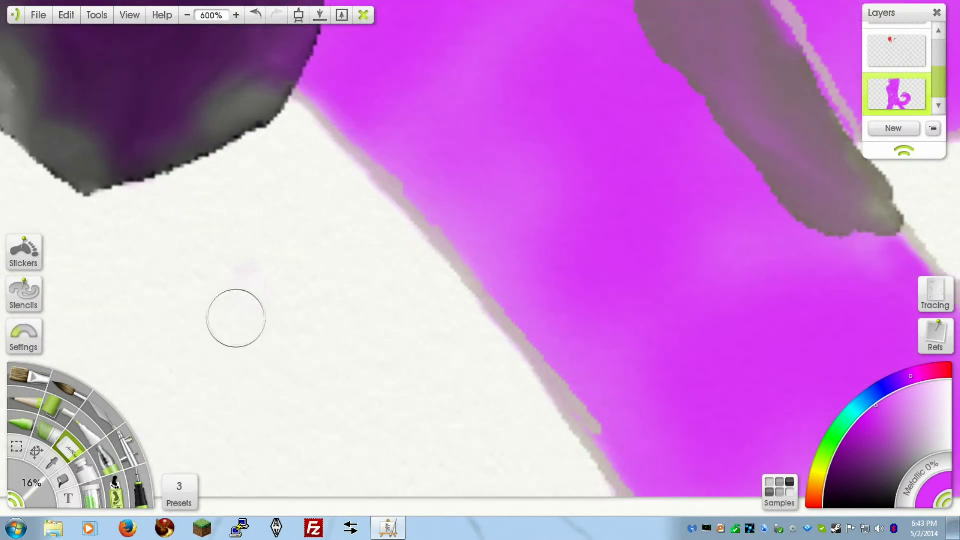
mouse_move(291, 226)
mouse_down()
mouse_move(498, 377)
mouse_move(509, 427)
mouse_up()
Step: Airbrush purple at 8% size over the grey areas at the lower tip of the dark garment
click(127, 445)
drag(239, 248, 222, 253)
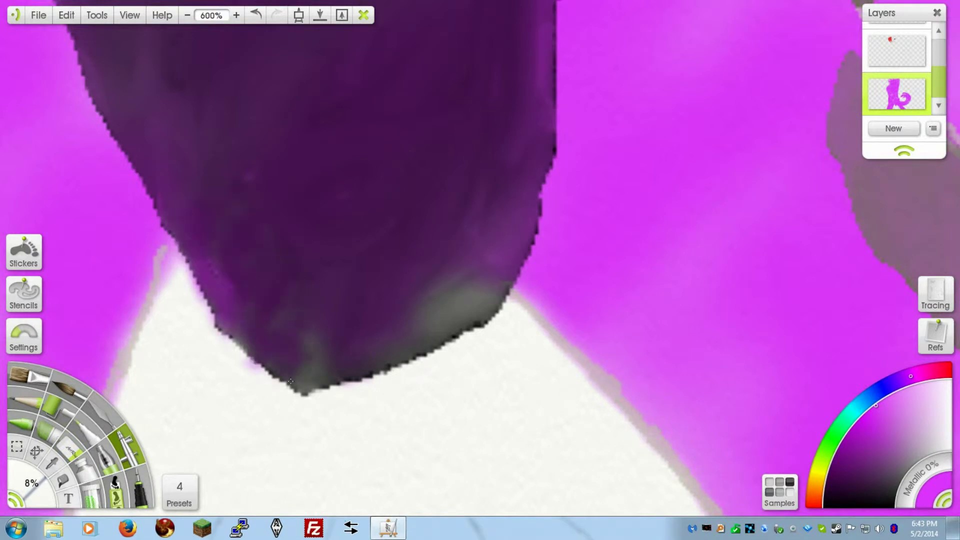
drag(306, 355, 267, 318)
mouse_move(413, 344)
mouse_down()
mouse_move(491, 287)
mouse_move(393, 322)
mouse_move(421, 333)
mouse_move(353, 361)
mouse_up()
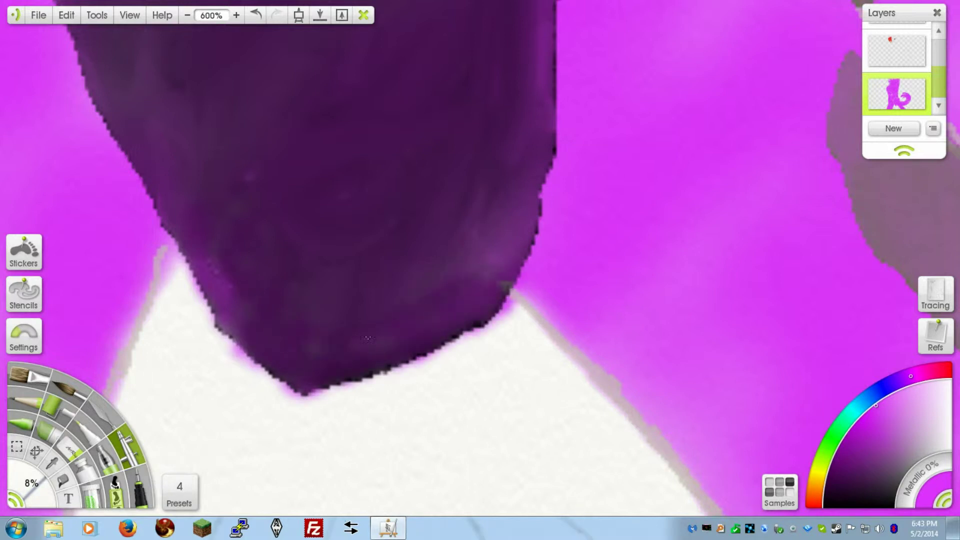
Step: Erase the purple overspray just outside the lower edge of the dark garment
key(e)
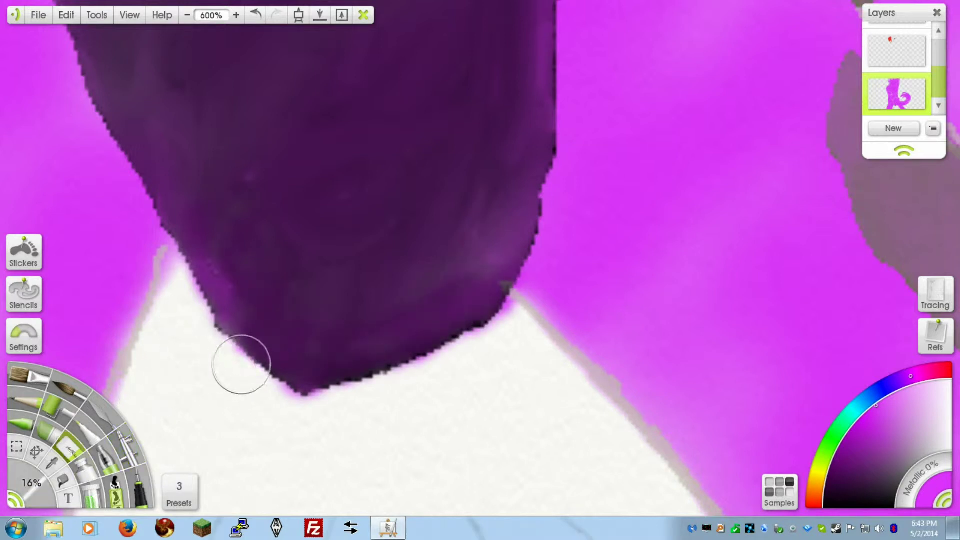
mouse_move(509, 354)
mouse_down()
mouse_move(480, 337)
mouse_move(294, 403)
mouse_up()
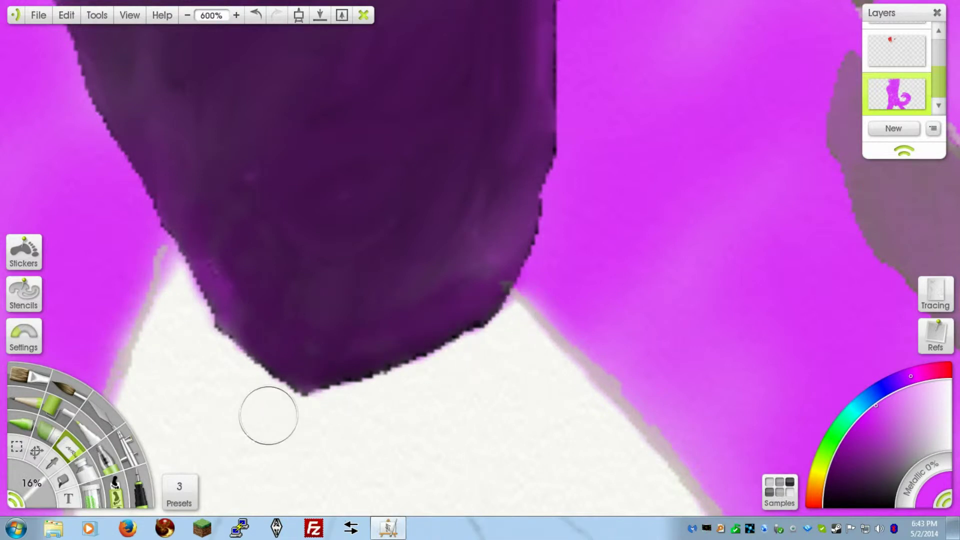
drag(278, 371, 528, 376)
Step: Erase the purple overspray along the outer edges of the other leg, the arm and the upper body, working in Clear Canvas Mode
key(Return)
drag(332, 503, 407, 97)
mouse_move(305, 143)
mouse_down()
mouse_move(339, 219)
mouse_move(660, 400)
mouse_up()
drag(244, 252, 403, 149)
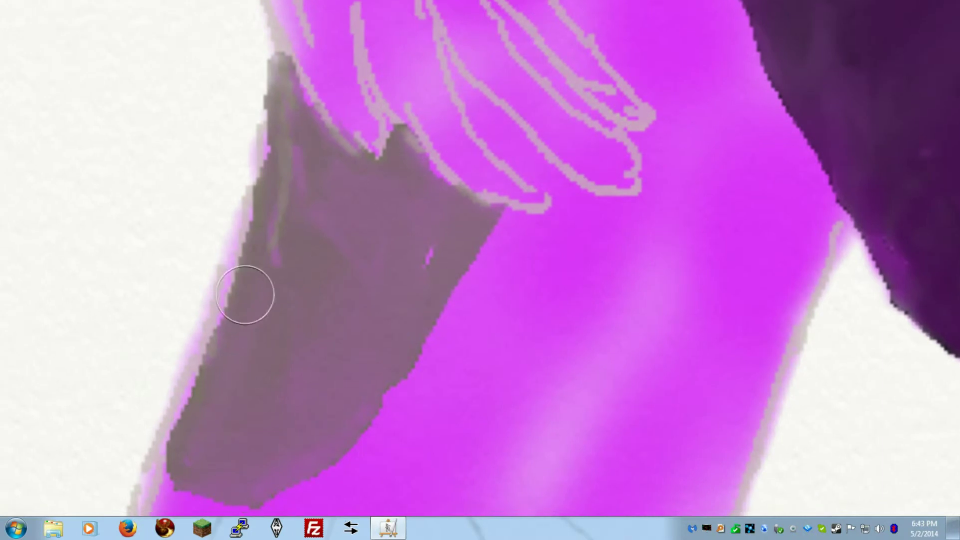
drag(288, 251, 515, 4)
drag(440, 235, 381, 503)
drag(475, 1, 384, 443)
drag(389, 125, 298, 446)
mouse_move(277, 318)
mouse_down()
mouse_move(285, 257)
mouse_move(273, 457)
mouse_up()
drag(308, 139, 282, 413)
drag(345, 146, 354, 291)
drag(234, 371, 209, 324)
drag(195, 66, 344, 398)
drag(271, 119, 182, 493)
drag(550, 100, 200, 422)
drag(670, 125, 334, 425)
mouse_move(389, 202)
mouse_down()
mouse_move(380, 138)
mouse_move(401, 97)
mouse_up()
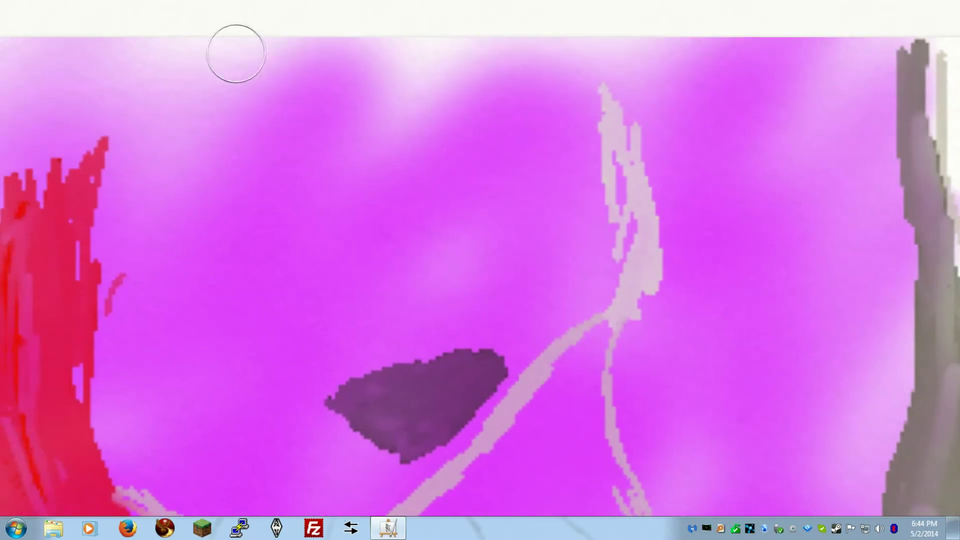
Step: Return the canvas to 100% zoom and save the painting
click(187, 15)
click(188, 15)
click(187, 15)
click(188, 15)
click(187, 15)
drag(452, 333, 393, 91)
drag(514, 139, 450, 98)
click(39, 15)
click(64, 62)
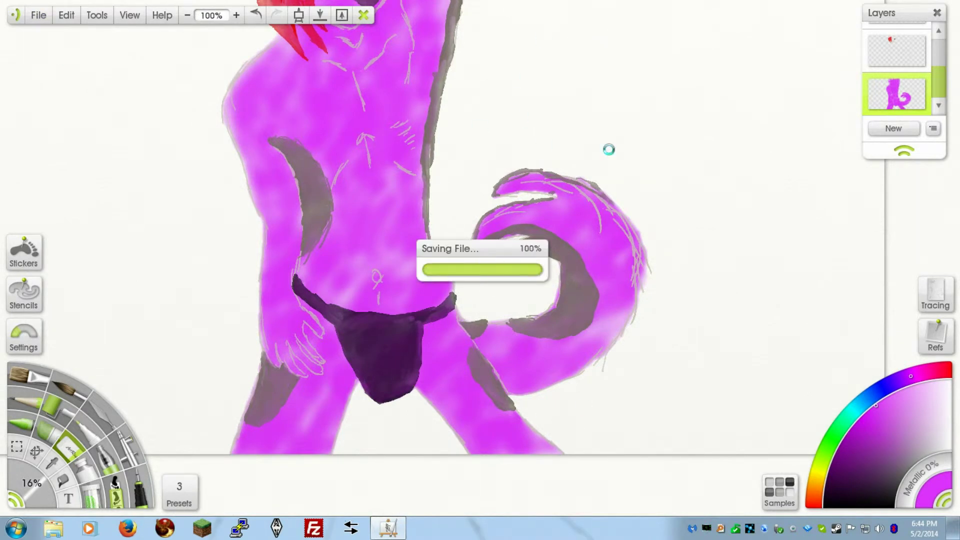
Step: Make the layer with the grey body and tail markings the active layer
drag(627, 144, 643, 248)
scroll(548, 237, down, 3)
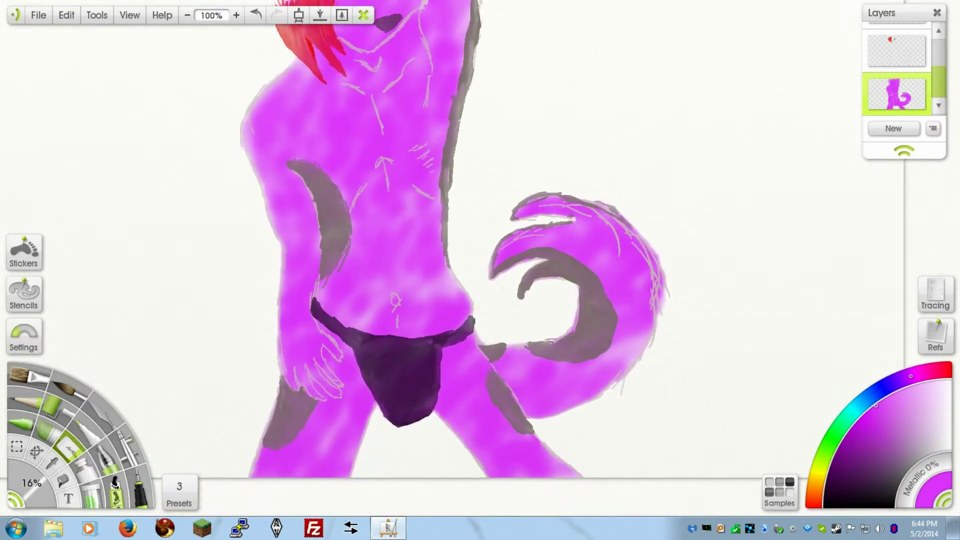
mouse_move(935, 93)
mouse_down()
mouse_move(934, 71)
mouse_move(938, 84)
mouse_up()
click(908, 68)
scroll(937, 85, up, 2)
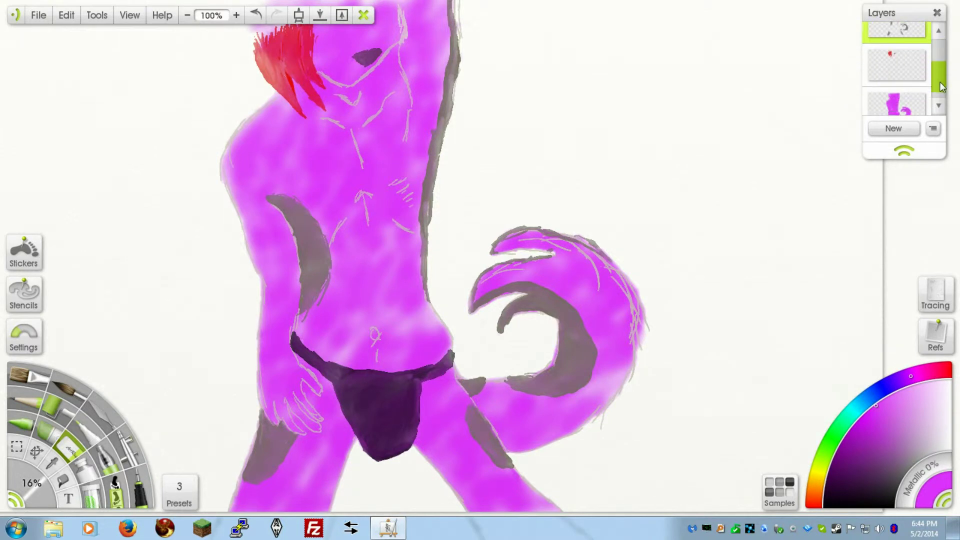
scroll(358, 352, down, 2)
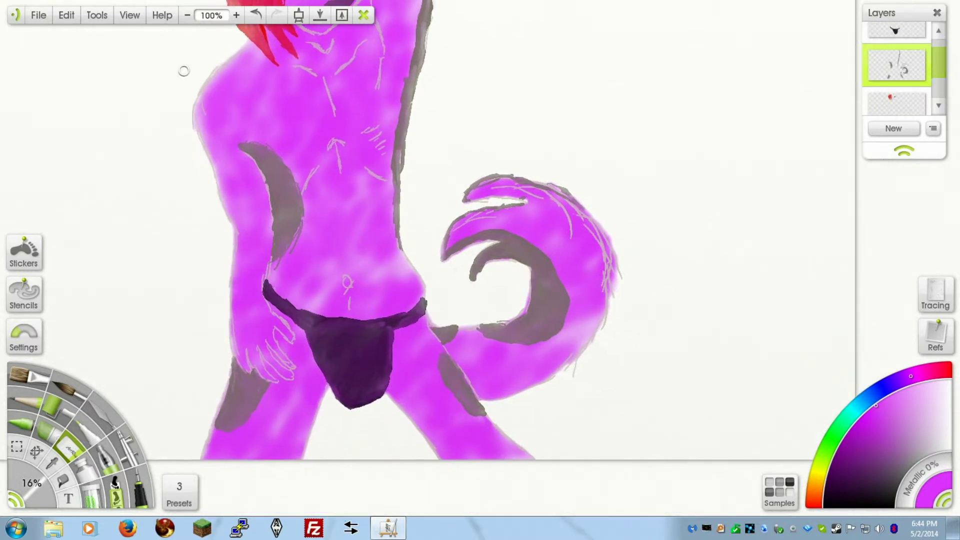
Step: Set the eraser size to 28%, start softening the lower edge of the tail's grey marking, and show the eraser settings
double_click(238, 16)
drag(491, 302, 420, 222)
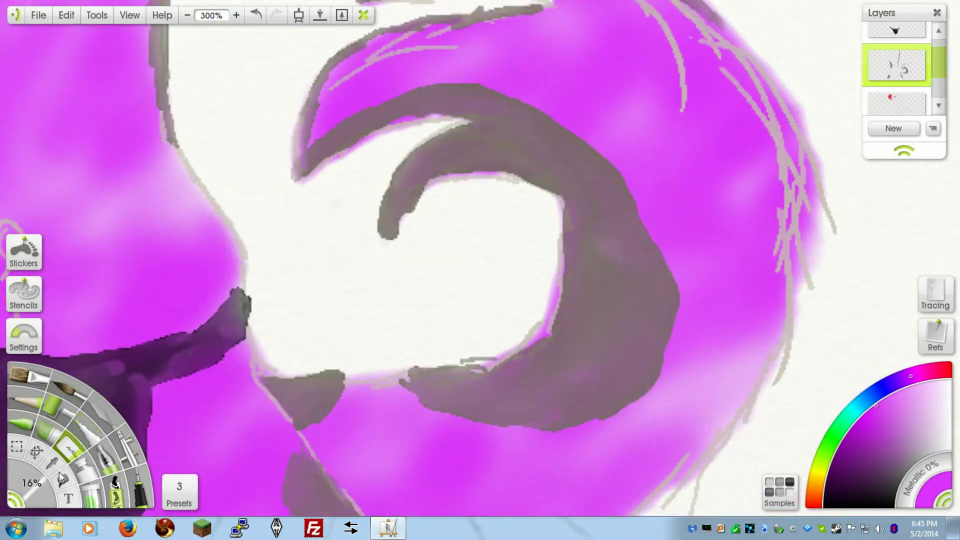
mouse_move(652, 374)
mouse_down()
mouse_move(583, 419)
mouse_move(488, 420)
mouse_up()
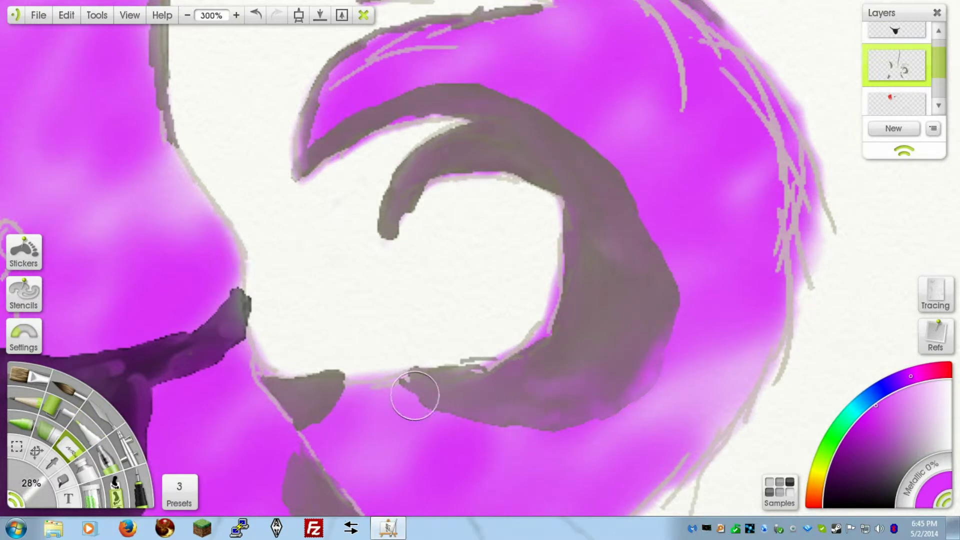
click(32, 483)
click(44, 502)
click(18, 501)
click(24, 492)
click(24, 334)
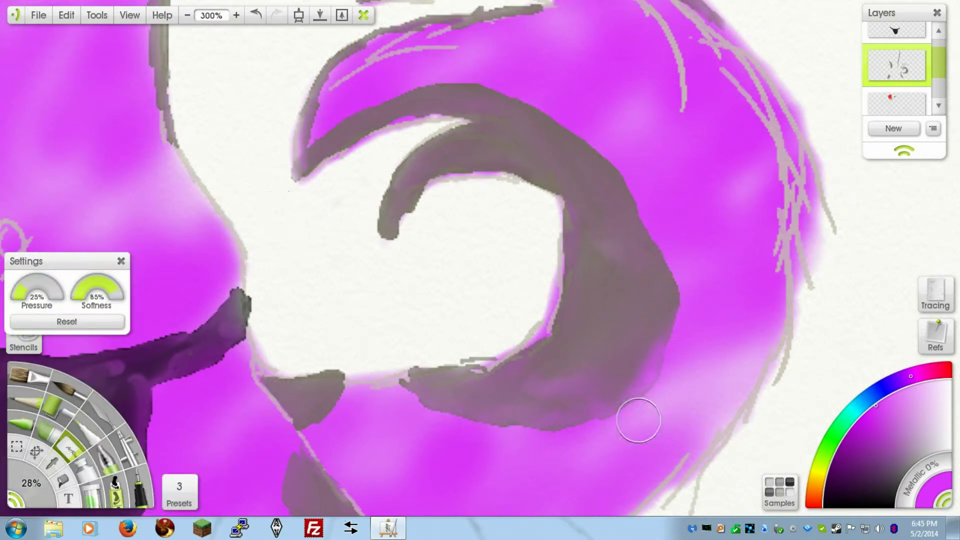
Step: Soften the outer edge of the grey marking around the tail's inner curl with the 28% eraser
mouse_move(434, 389)
mouse_down()
mouse_move(440, 403)
mouse_move(549, 428)
mouse_move(526, 423)
mouse_up()
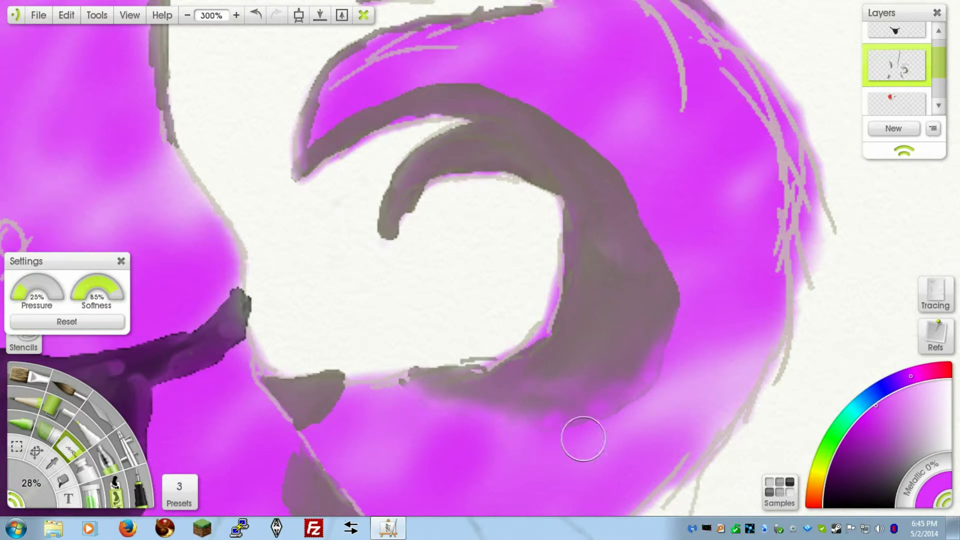
mouse_move(696, 310)
mouse_down()
mouse_move(680, 290)
mouse_move(673, 315)
mouse_move(664, 251)
mouse_move(695, 86)
mouse_move(652, 212)
mouse_move(631, 190)
mouse_move(649, 274)
mouse_move(619, 172)
mouse_move(571, 121)
mouse_move(519, 98)
mouse_move(566, 138)
mouse_move(524, 106)
mouse_move(486, 95)
mouse_up()
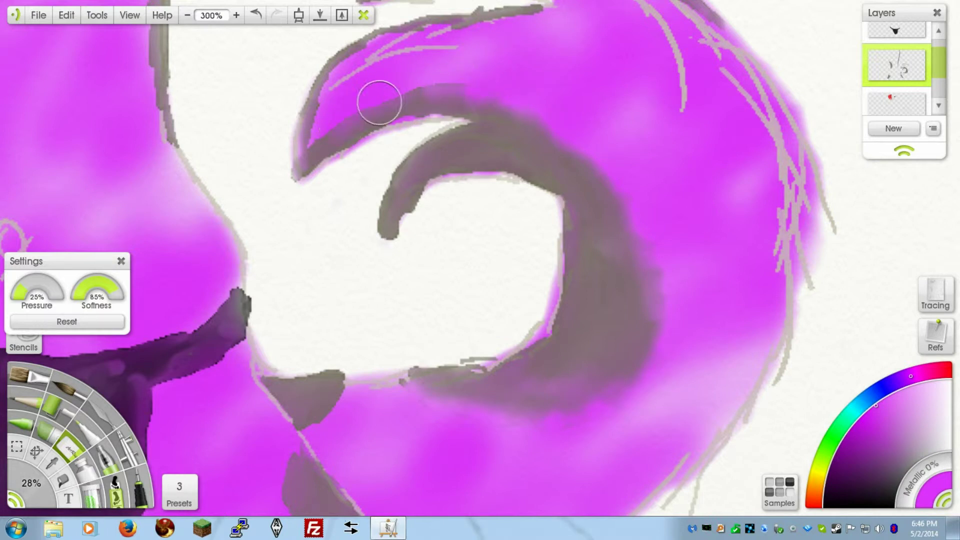
drag(298, 120, 304, 144)
drag(312, 60, 268, 116)
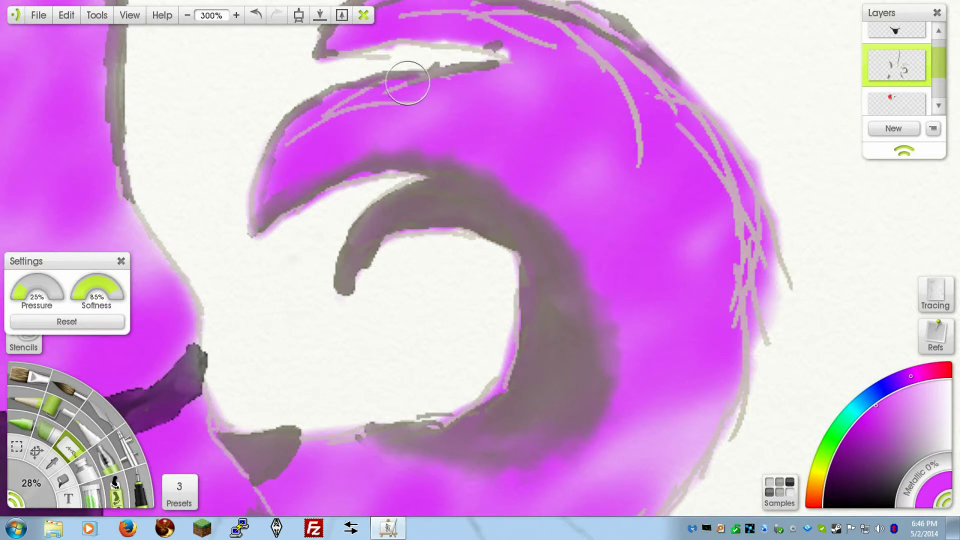
Step: Soften the grey edging on the tail tufts with the eraser and undo the last stroke
drag(407, 83, 412, 124)
mouse_move(349, 55)
mouse_down()
mouse_move(302, 95)
mouse_move(408, 31)
mouse_move(414, 43)
mouse_move(413, 19)
mouse_move(523, 41)
mouse_up()
mouse_move(572, 66)
mouse_down()
mouse_move(625, 85)
mouse_move(661, 140)
mouse_up()
drag(522, 272, 490, 115)
drag(407, 265, 468, 284)
mouse_move(365, 145)
mouse_down()
mouse_move(370, 121)
mouse_move(441, 88)
mouse_move(382, 110)
mouse_move(374, 124)
mouse_move(424, 83)
mouse_move(494, 100)
mouse_move(540, 169)
mouse_up()
click(256, 15)
Step: Soften the edges of the grey patches at the tail base and on the adjoining thigh
drag(387, 166, 406, 148)
mouse_move(287, 358)
mouse_down()
mouse_move(373, 228)
mouse_move(325, 195)
mouse_move(377, 267)
mouse_move(363, 197)
mouse_move(416, 212)
mouse_up()
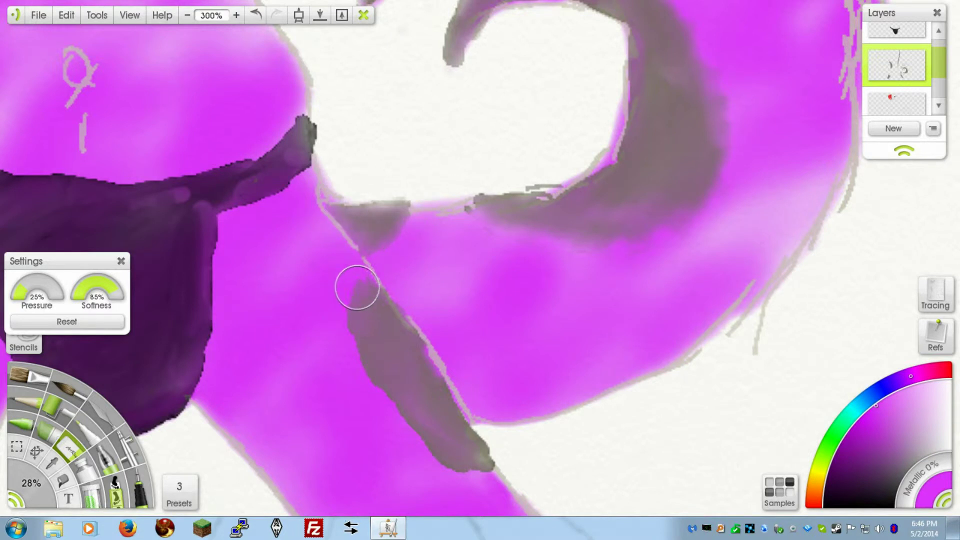
drag(444, 472, 496, 460)
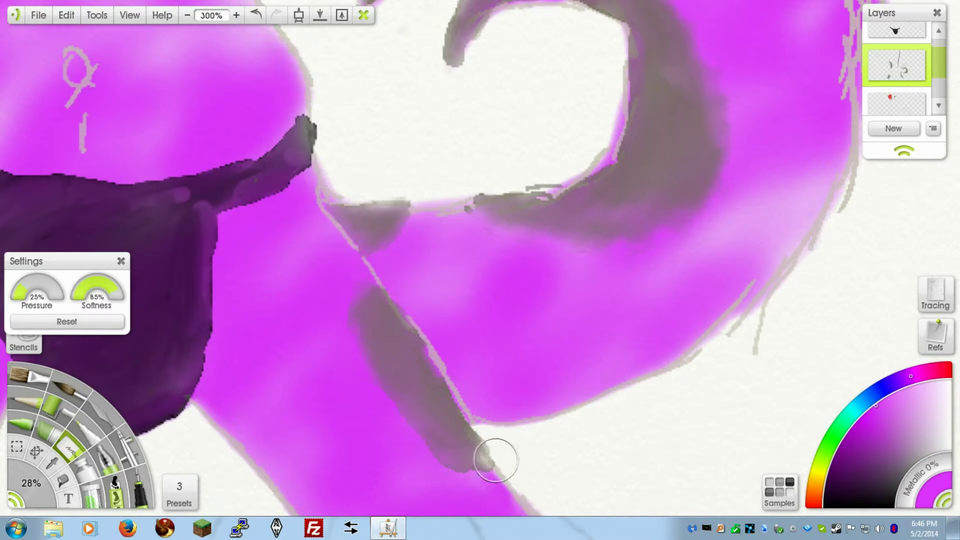
drag(372, 240, 406, 179)
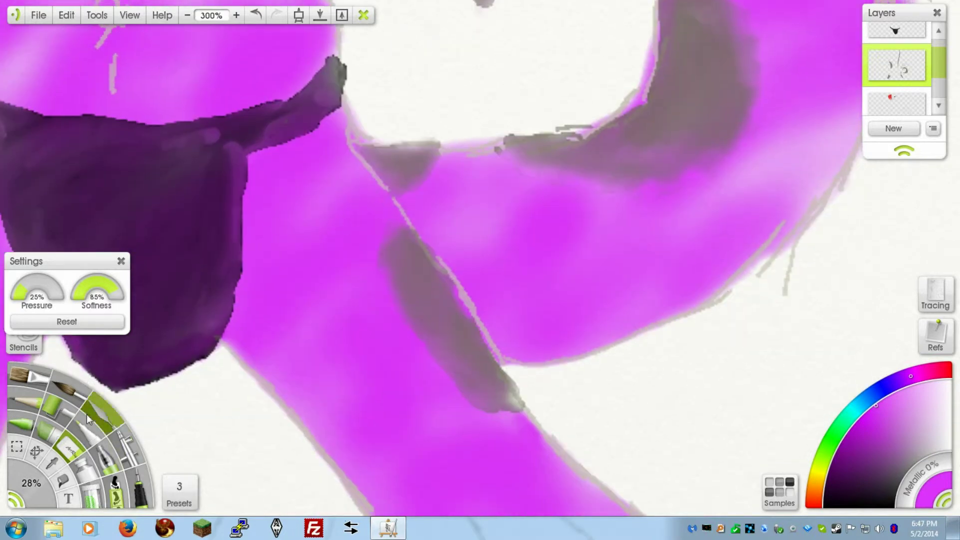
Step: Sample the muted purple-grey of the shading and dab it onto the thigh patch's lower tip with the 43% watercolour brush
click(101, 411)
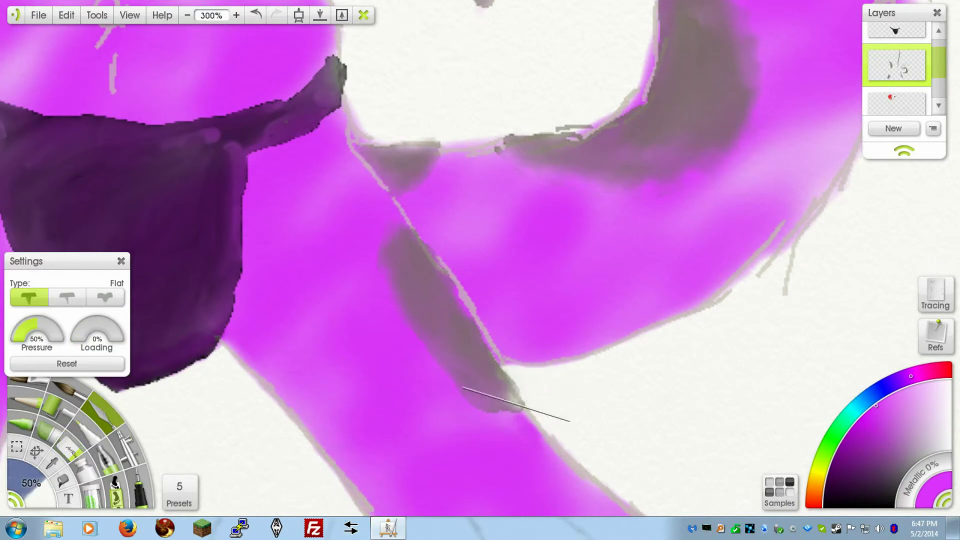
click(46, 384)
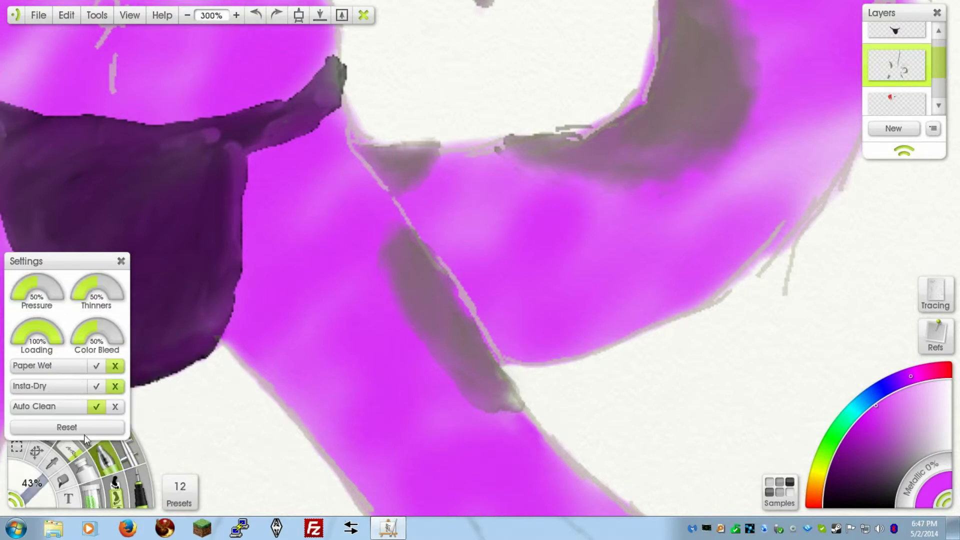
click(121, 261)
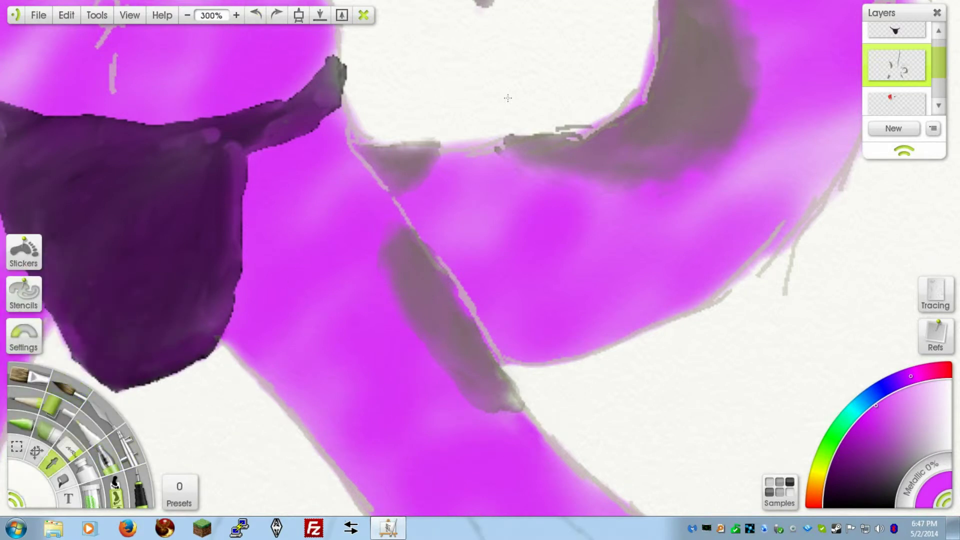
click(70, 388)
mouse_move(508, 392)
mouse_down()
mouse_move(491, 377)
mouse_move(506, 397)
mouse_up()
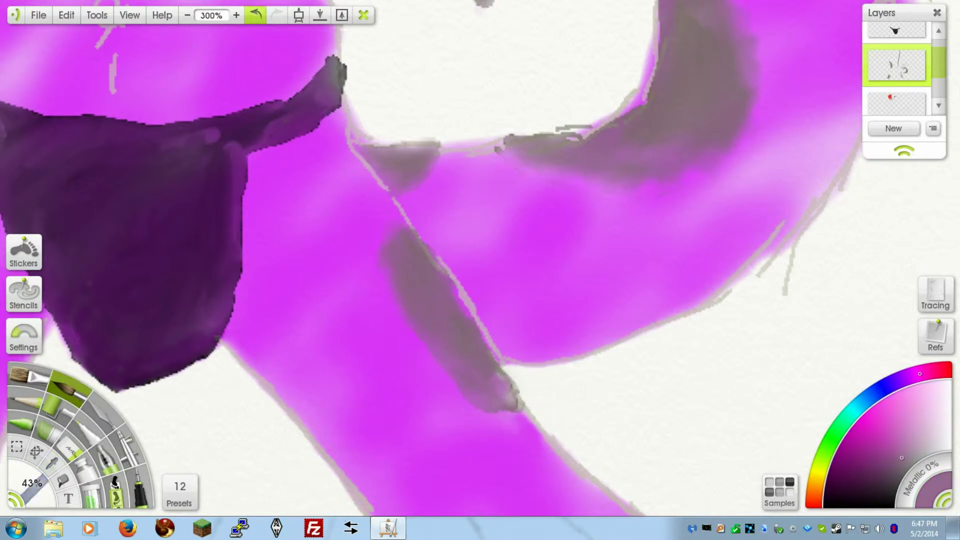
drag(503, 391, 510, 400)
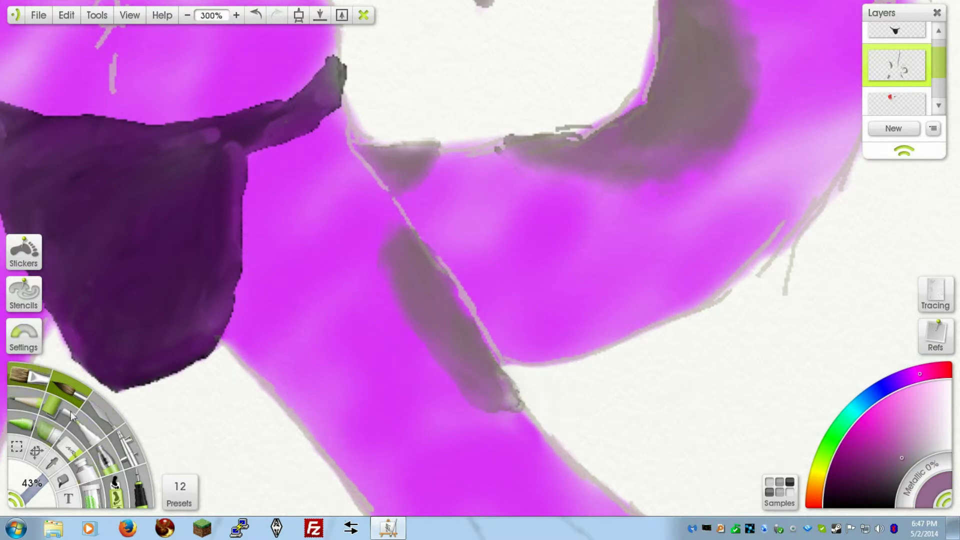
Step: Soften the lower end and side edges of the grey patch on the opposite thigh with the 28% eraser
click(69, 447)
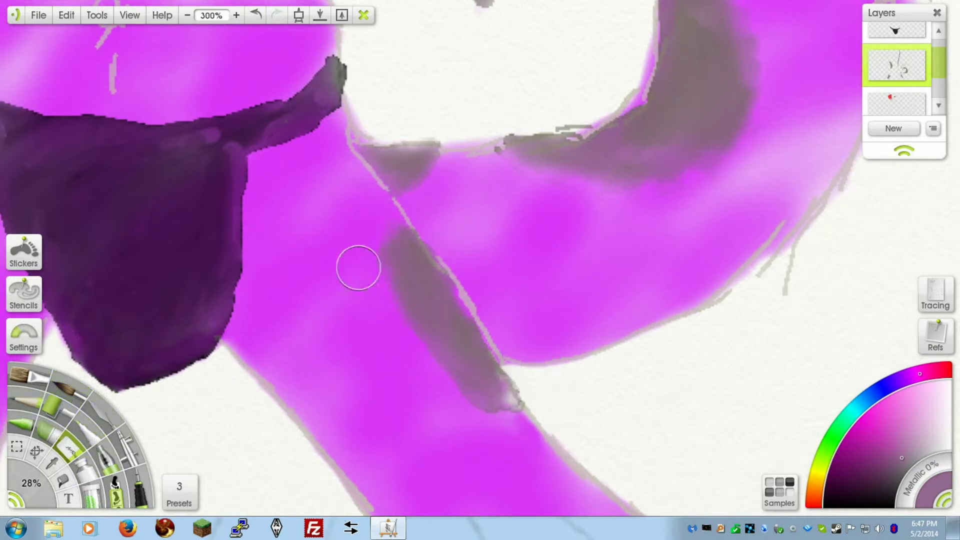
scroll(358, 267, down, 3)
key(Tab)
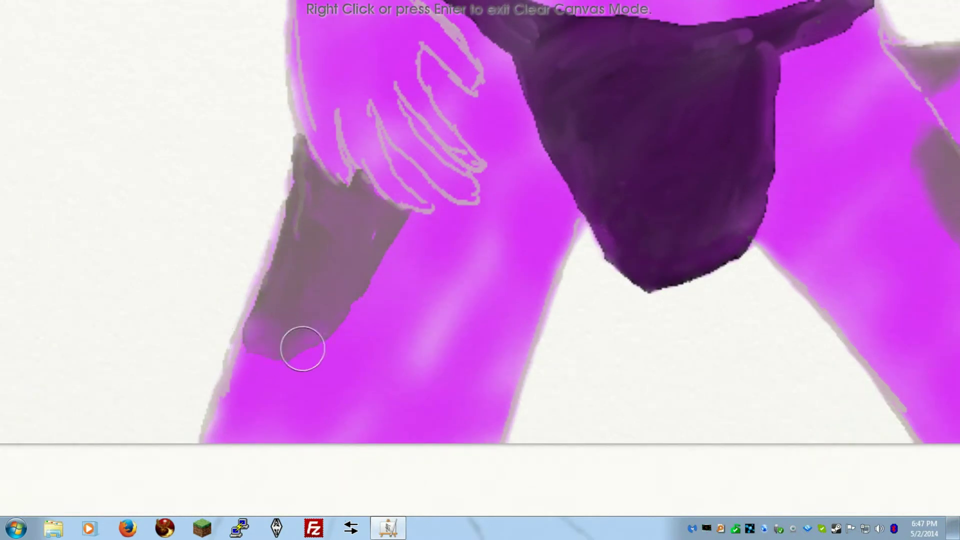
mouse_move(407, 203)
mouse_down()
mouse_move(374, 274)
mouse_move(274, 361)
mouse_up()
mouse_move(240, 328)
mouse_down()
mouse_move(286, 176)
mouse_move(281, 218)
mouse_move(309, 221)
mouse_up()
mouse_move(368, 171)
mouse_down()
mouse_move(393, 207)
mouse_move(384, 271)
mouse_up()
Step: Soften the outer edge of the grey crescent marking on the torso's side with the 28% eraser
mouse_move(402, 90)
mouse_down()
mouse_move(350, 240)
mouse_move(277, 539)
mouse_up()
drag(330, 272, 317, 315)
mouse_move(390, 224)
mouse_down()
mouse_move(294, 322)
mouse_move(298, 288)
mouse_move(288, 307)
mouse_move(363, 236)
mouse_move(386, 145)
mouse_up()
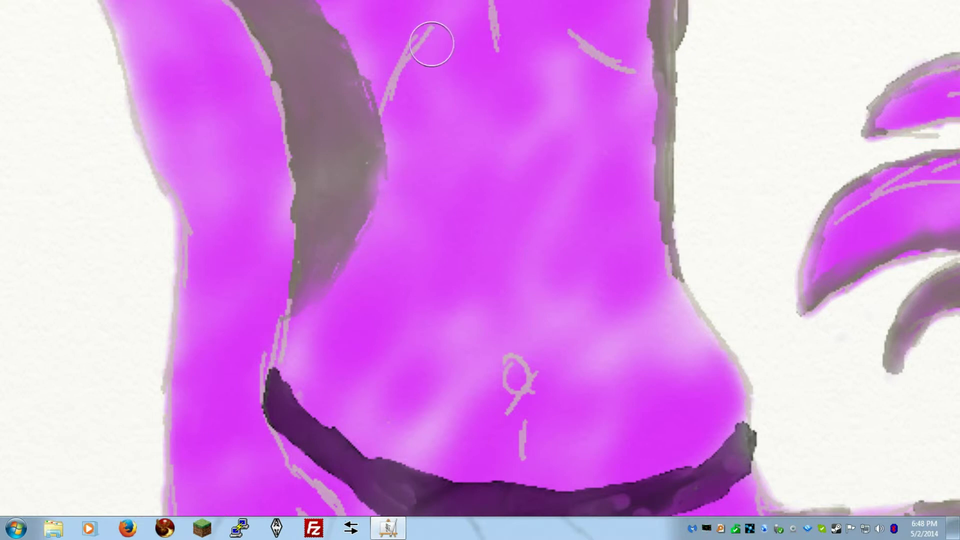
scroll(432, 44, up, 3)
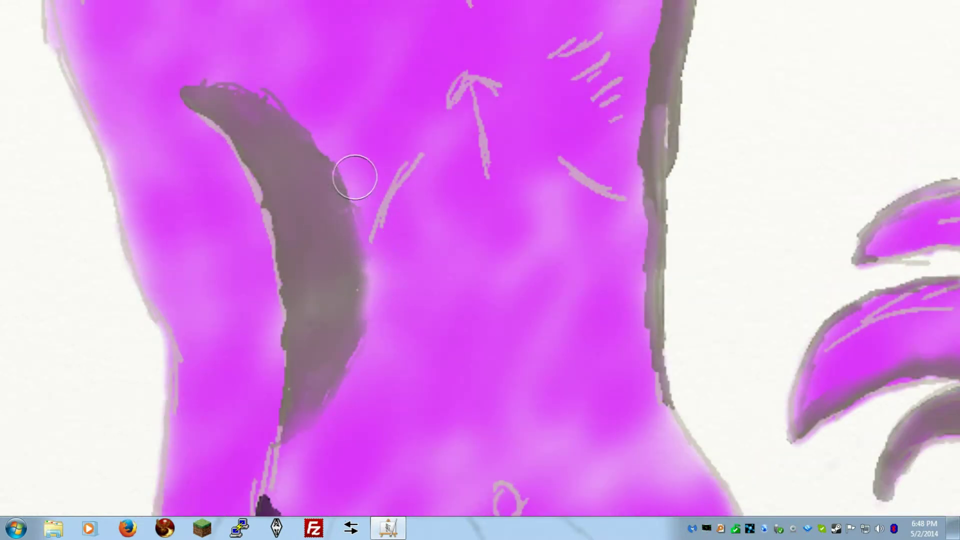
drag(339, 150, 353, 293)
drag(261, 68, 324, 150)
drag(363, 223, 323, 177)
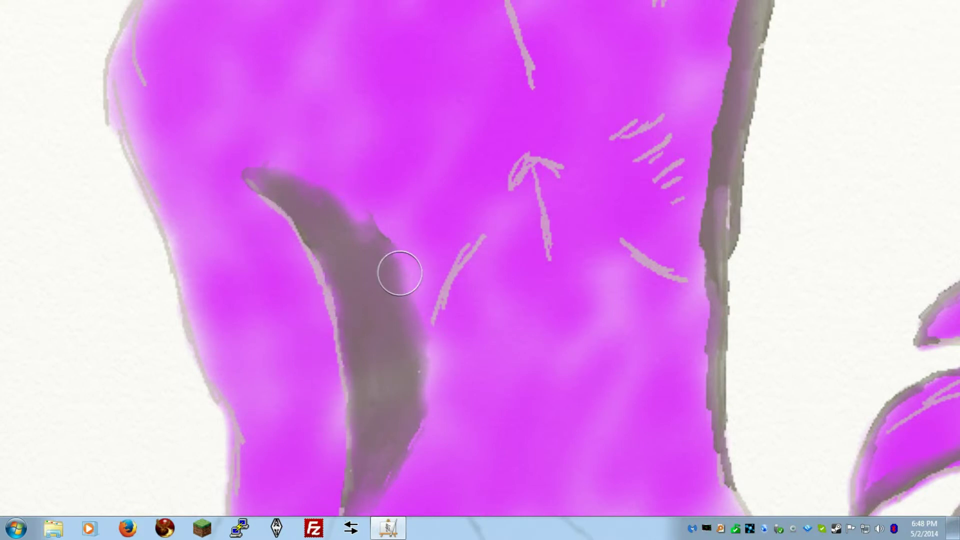
Step: Soften the inner edge of the grey strip running up the torso's side towards the raised arm
drag(686, 403, 429, 353)
mouse_move(459, 427)
mouse_down()
mouse_move(435, 377)
mouse_move(450, 191)
mouse_move(444, 150)
mouse_move(445, 214)
mouse_move(404, 393)
mouse_up()
mouse_move(425, 305)
mouse_down()
mouse_move(444, 225)
mouse_move(437, 210)
mouse_up()
mouse_move(456, 136)
mouse_down()
mouse_move(446, 197)
mouse_move(453, 146)
mouse_up()
drag(484, 56, 455, 268)
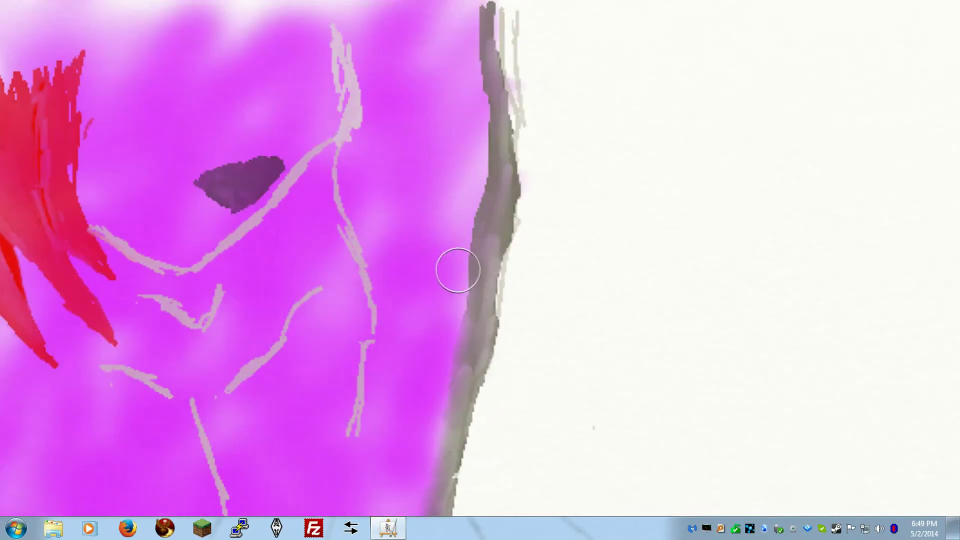
drag(471, 135, 477, 295)
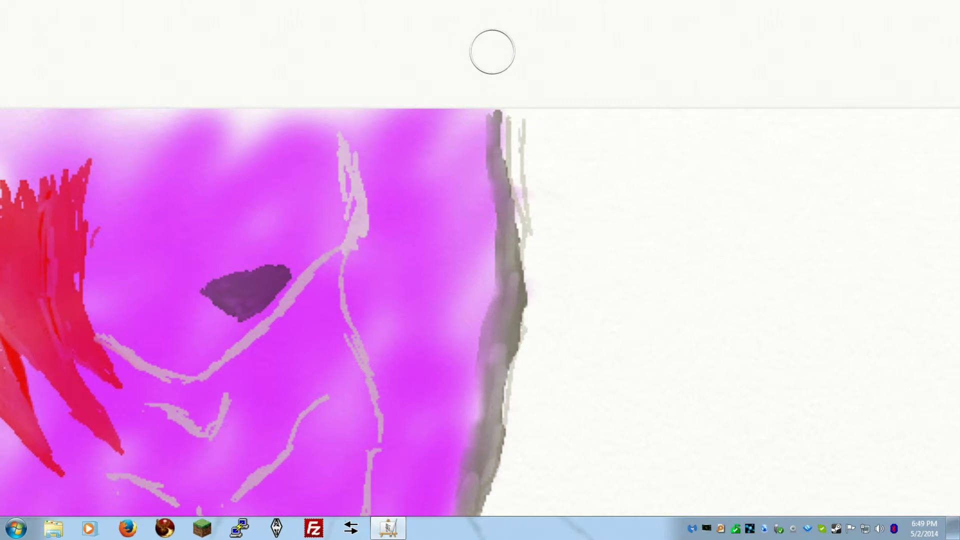
drag(220, 198, 189, 70)
drag(452, 114, 402, 206)
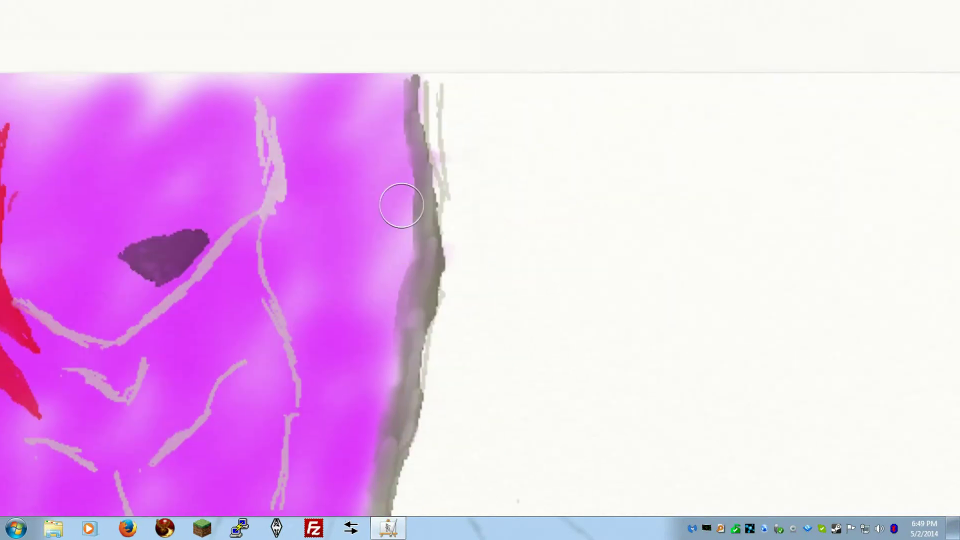
Step: Blend the upper end of the raised arm's grey strip into the purple and undo the last two strokes
drag(429, 70, 441, 289)
mouse_move(439, 397)
mouse_down()
mouse_move(406, 444)
mouse_move(404, 428)
mouse_up()
drag(445, 275, 452, 237)
drag(387, 407, 336, 359)
mouse_move(236, 98)
mouse_down()
mouse_move(267, 184)
mouse_move(259, 222)
mouse_up()
key(Return)
click(255, 16)
click(255, 16)
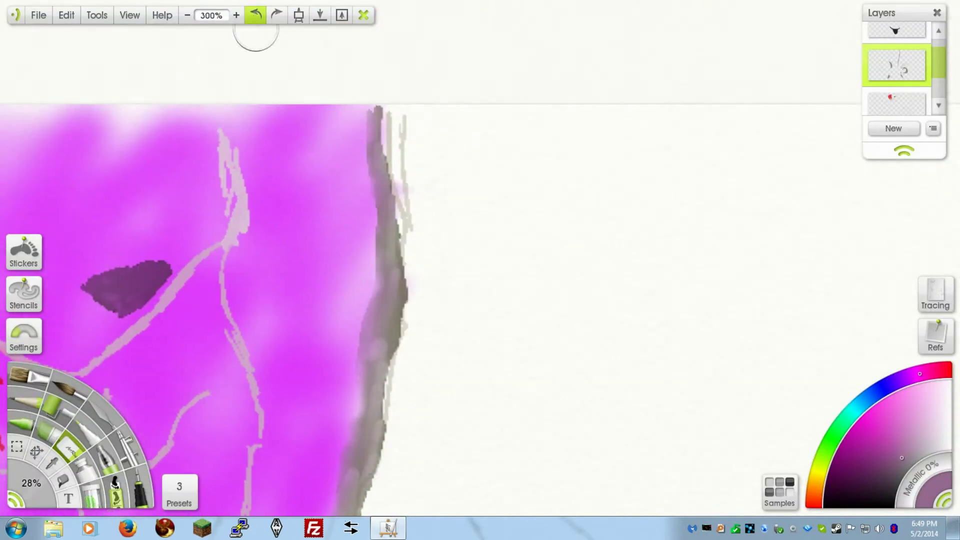
Step: Save the painting to its existing file
drag(260, 302, 266, 130)
drag(193, 439, 356, 125)
key(Return)
drag(71, 69, 315, 278)
drag(281, 32, 209, 246)
key(Return)
drag(242, 483, 262, 97)
drag(464, 182, 573, 36)
click(224, 12)
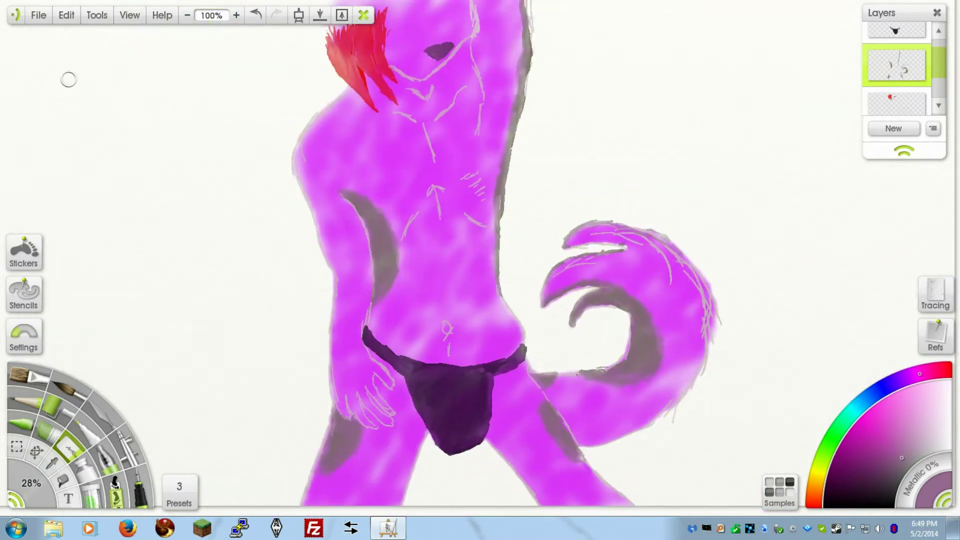
click(38, 15)
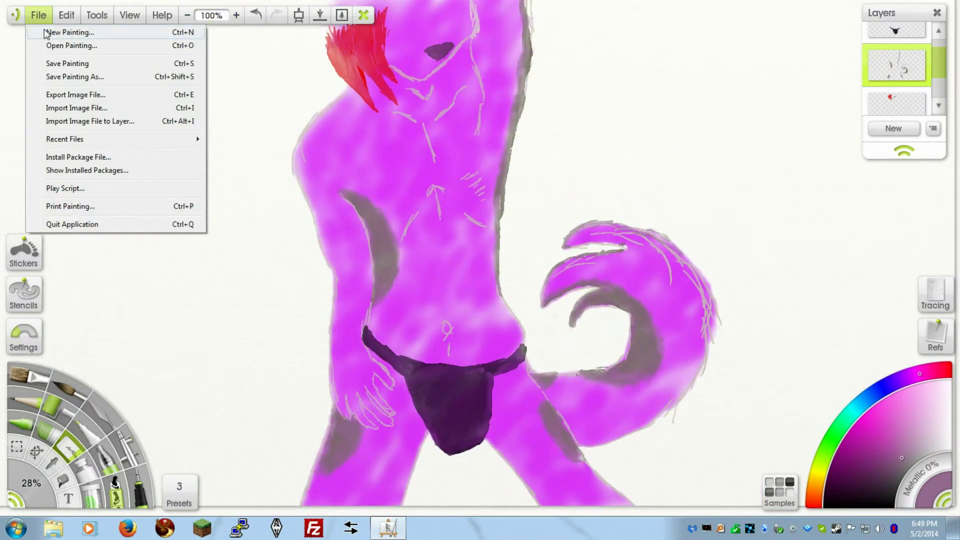
click(55, 63)
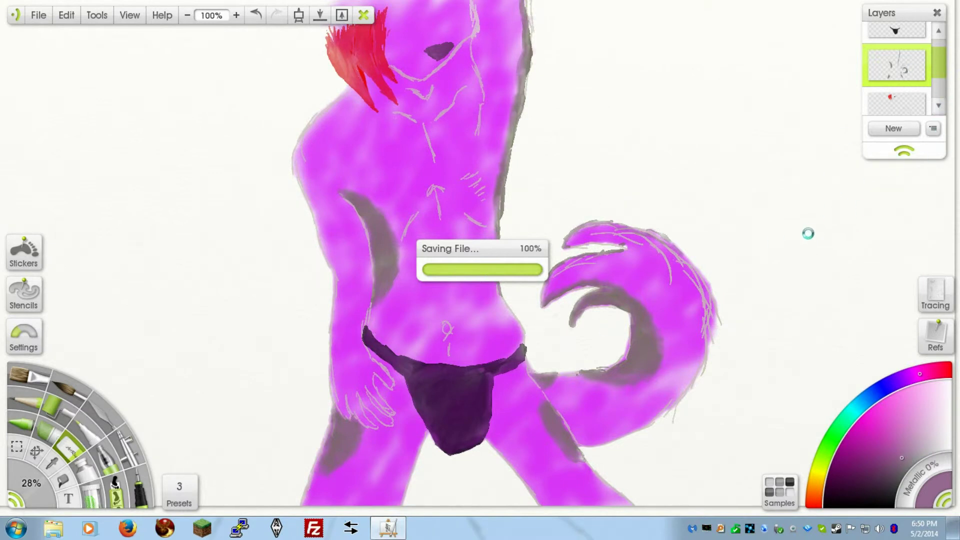
Step: Select the dark briefs' layer and soften the garment's upper, side and leg edges with the 28% eraser
scroll(944, 62, up, 2)
click(897, 42)
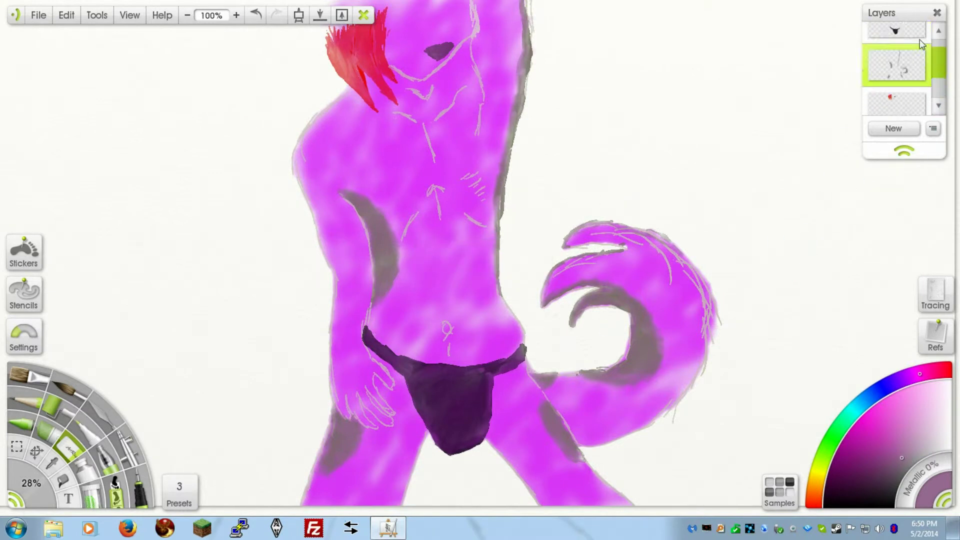
drag(445, 399, 434, 290)
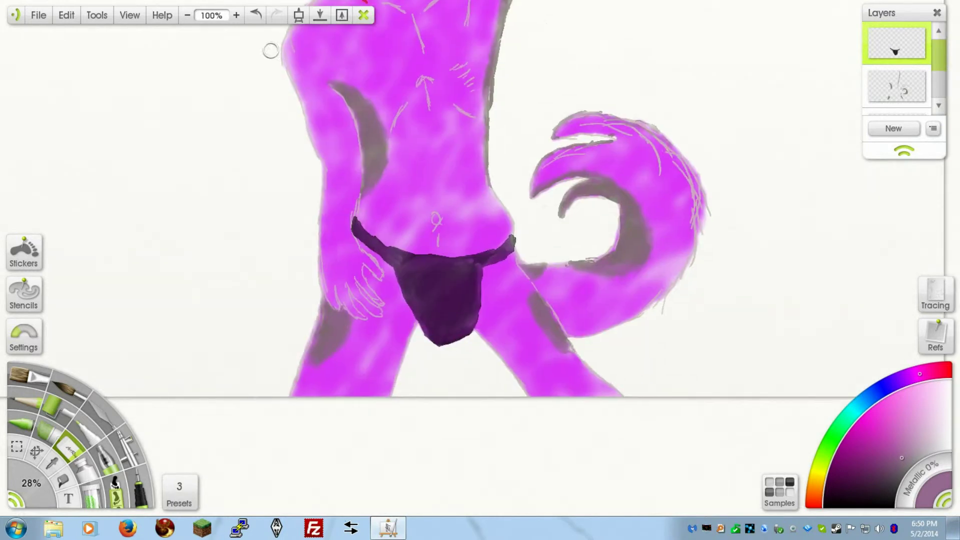
double_click(236, 15)
drag(318, 186, 337, 139)
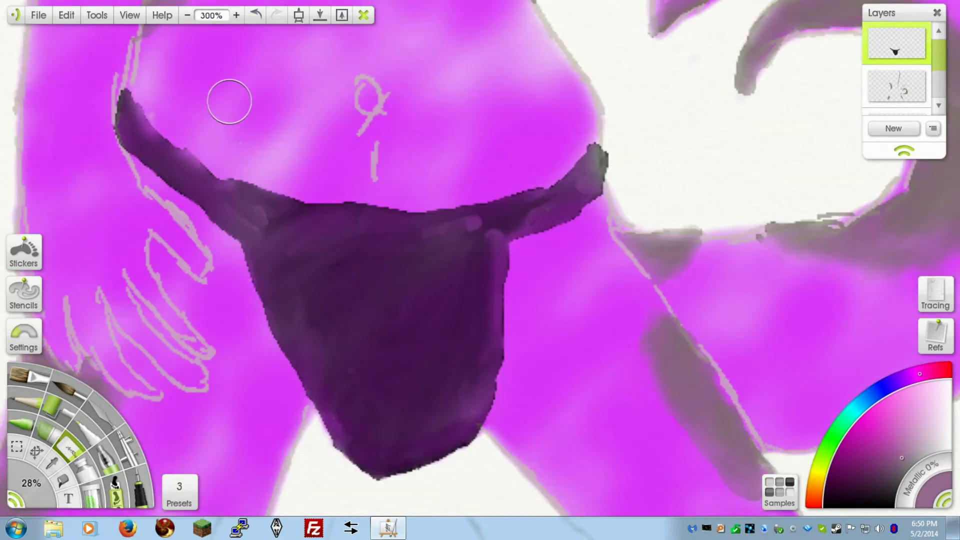
mouse_move(327, 198)
mouse_down()
mouse_move(277, 191)
mouse_move(368, 204)
mouse_up()
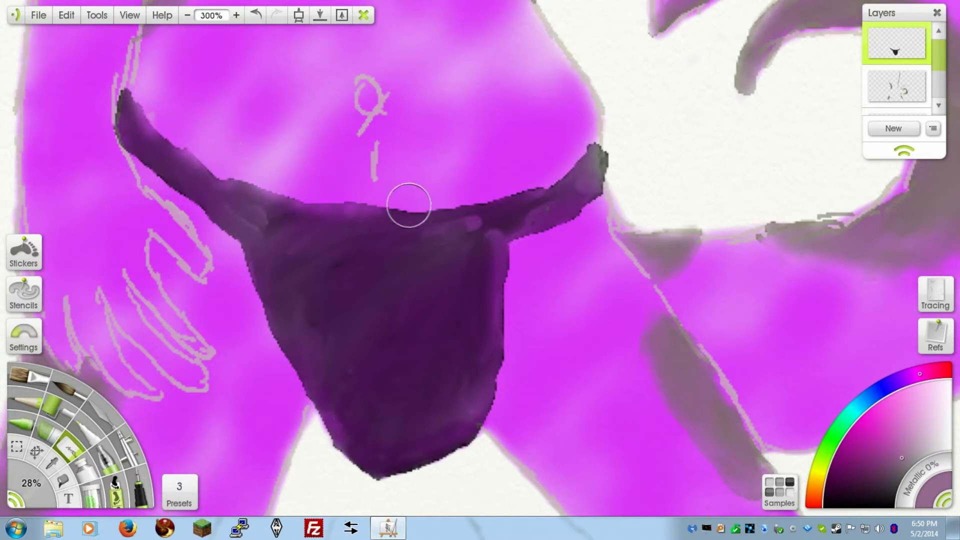
mouse_move(274, 185)
mouse_down()
mouse_move(406, 212)
mouse_move(508, 190)
mouse_move(611, 134)
mouse_move(585, 199)
mouse_move(520, 240)
mouse_move(500, 368)
mouse_move(529, 250)
mouse_move(496, 395)
mouse_move(506, 297)
mouse_up()
mouse_move(497, 419)
mouse_down()
mouse_move(463, 450)
mouse_move(377, 485)
mouse_move(410, 476)
mouse_move(324, 429)
mouse_move(290, 397)
mouse_move(247, 279)
mouse_move(179, 191)
mouse_up()
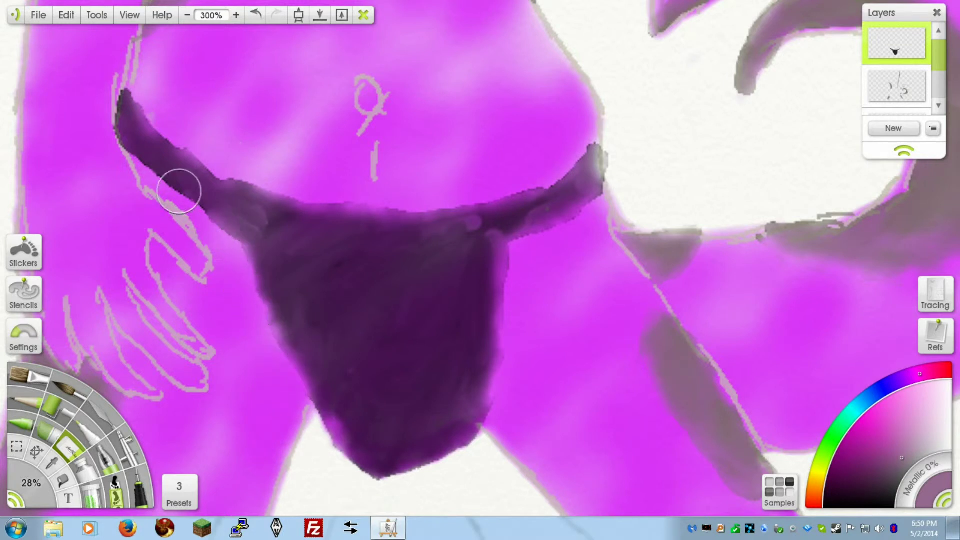
mouse_move(490, 197)
mouse_down()
mouse_move(502, 197)
mouse_move(532, 237)
mouse_up()
click(70, 390)
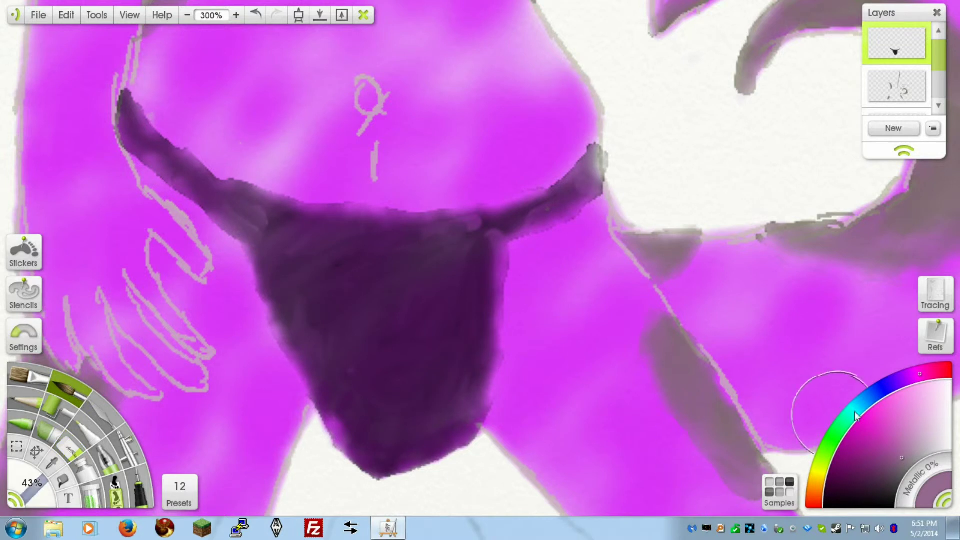
click(880, 391)
drag(335, 316, 339, 370)
drag(293, 282, 314, 373)
drag(285, 298, 319, 390)
drag(300, 315, 325, 385)
drag(322, 362, 349, 283)
click(256, 17)
click(257, 19)
click(256, 15)
click(256, 15)
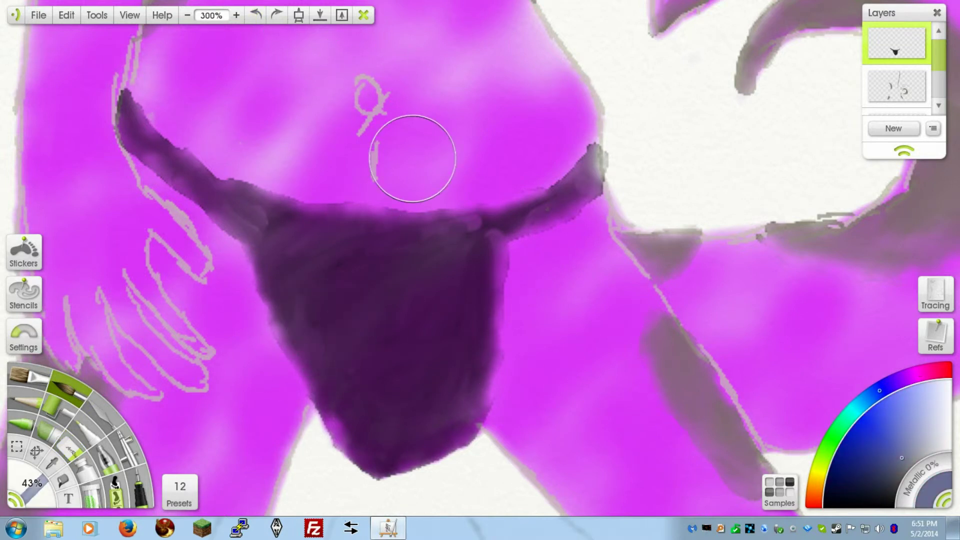
Step: Soften the edges of both side straps of the dark briefs with the 28% eraser
click(69, 445)
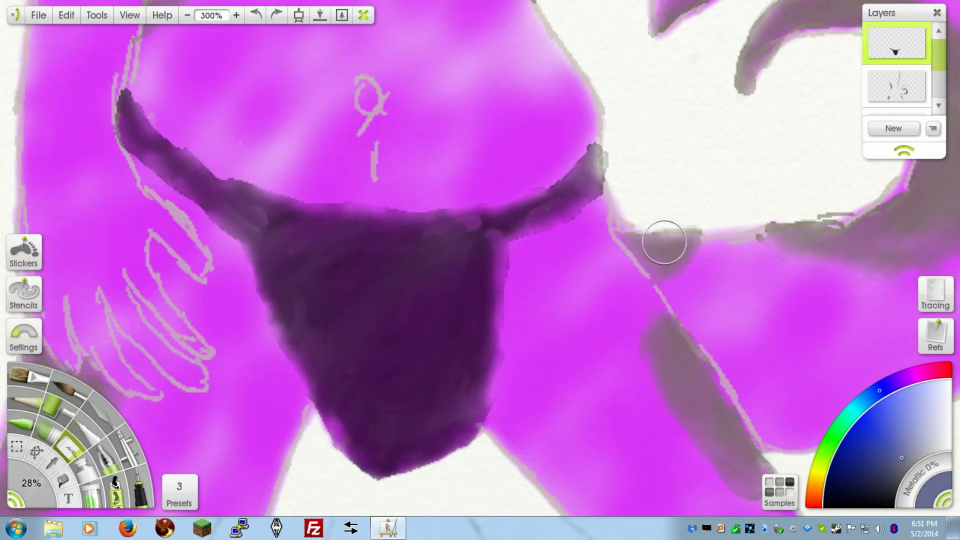
drag(551, 187, 559, 176)
drag(604, 144, 593, 152)
drag(543, 226, 521, 238)
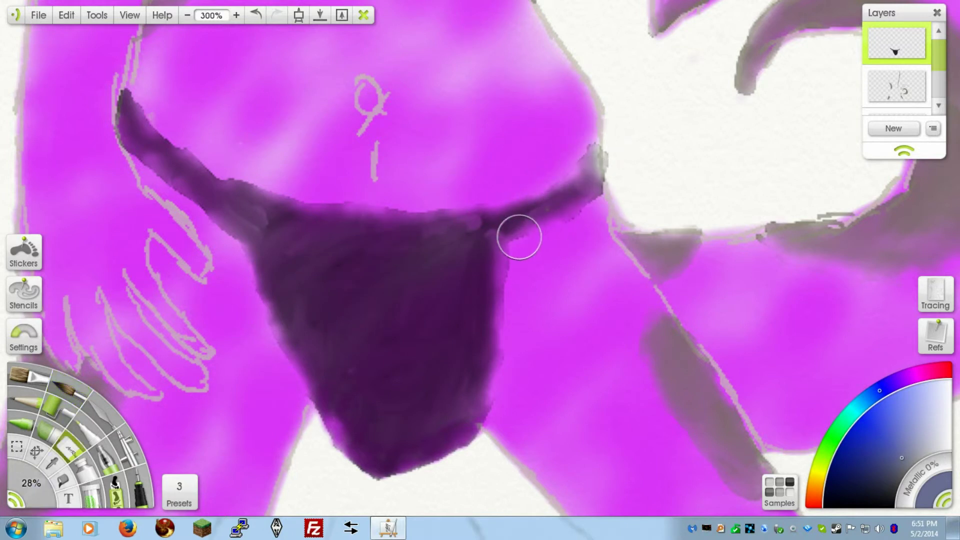
drag(221, 112, 294, 202)
mouse_move(180, 209)
mouse_down()
mouse_move(193, 177)
mouse_move(231, 220)
mouse_move(224, 268)
mouse_up()
drag(339, 197, 320, 148)
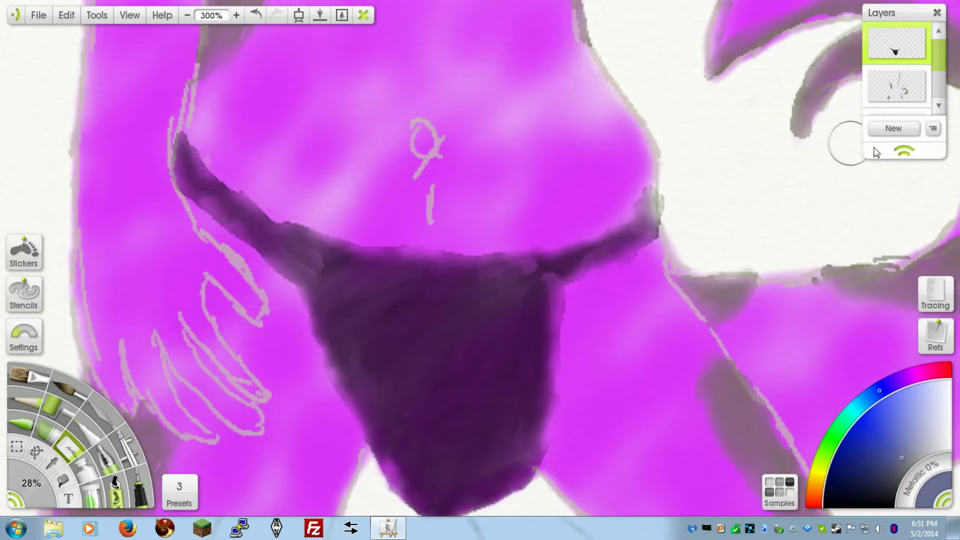
Step: Add a new layer, sample the pale grey-pink of the hand's outline and set the watercolour brush size to 13%
click(881, 129)
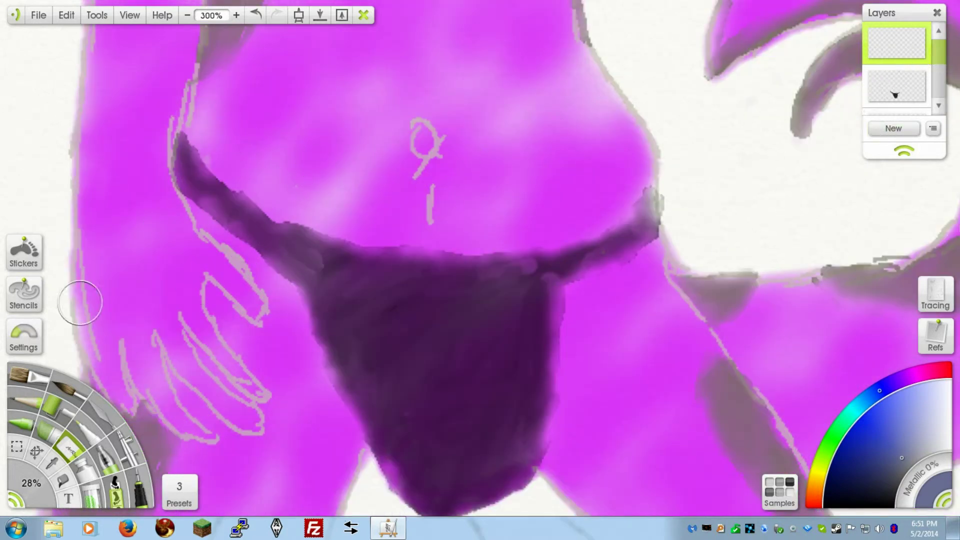
click(52, 463)
click(210, 233)
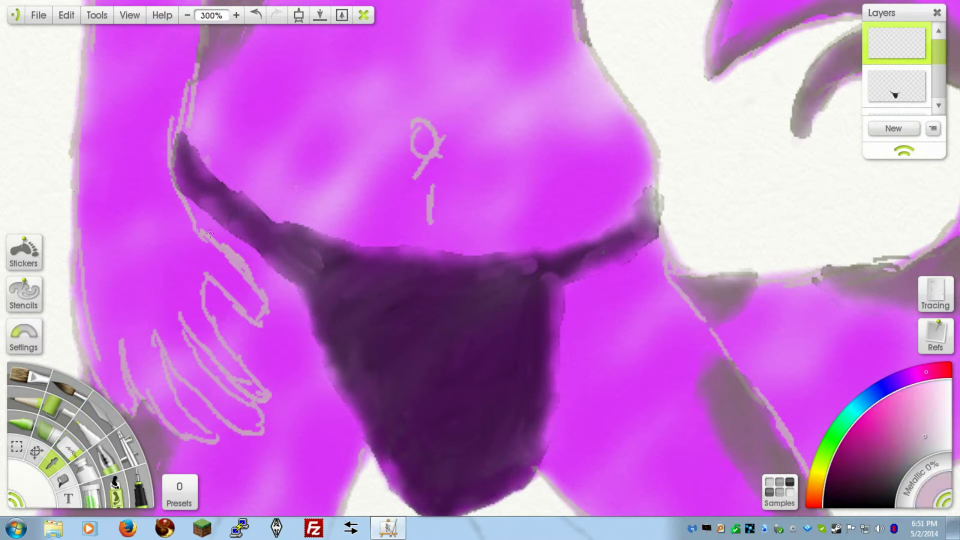
click(69, 392)
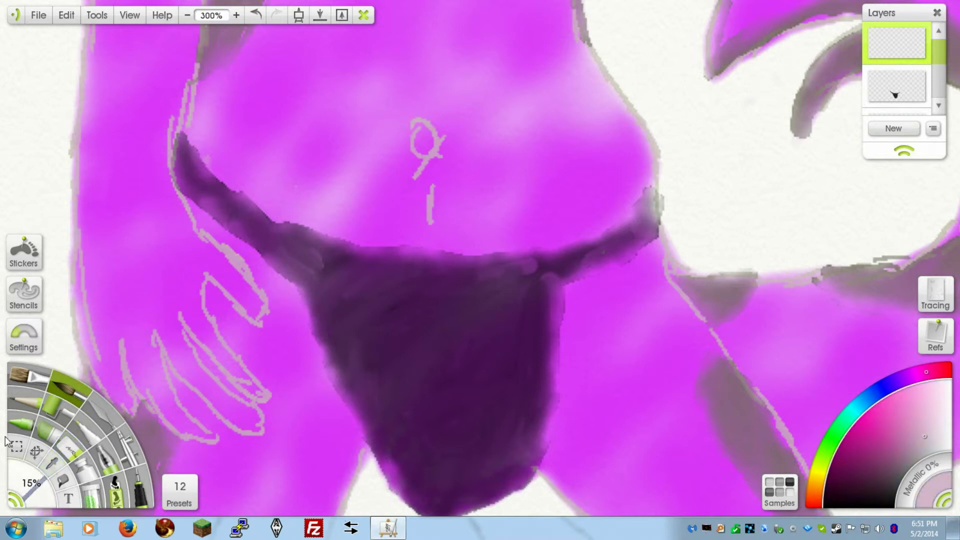
drag(135, 177, 70, 394)
drag(898, 269, 404, 221)
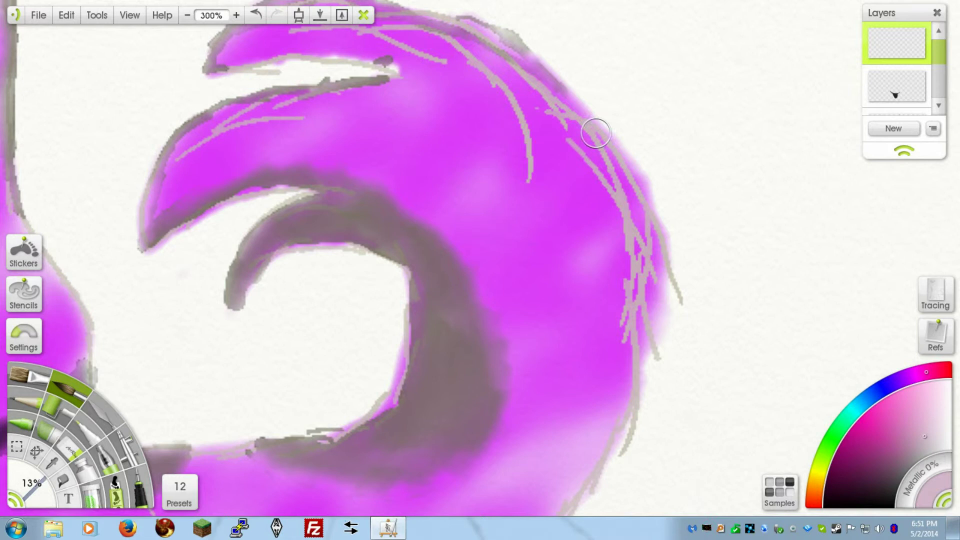
Step: Brush short pale fur strokes along the tail's outer edge and undo the unwanted ones
drag(575, 61, 596, 88)
drag(619, 150, 635, 178)
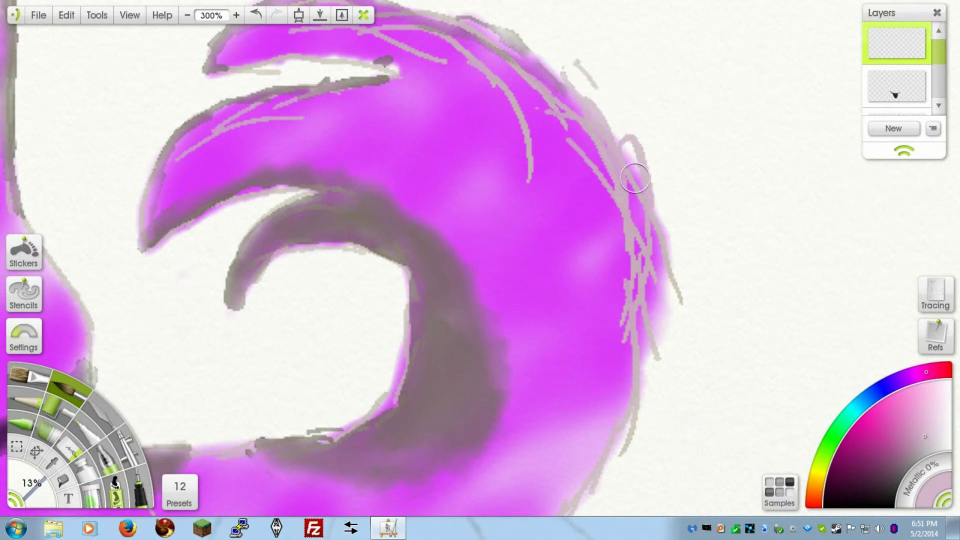
click(257, 16)
click(257, 17)
mouse_move(633, 341)
mouse_down()
mouse_move(625, 400)
mouse_move(609, 203)
mouse_move(606, 293)
mouse_move(518, 395)
mouse_move(555, 376)
mouse_move(615, 302)
mouse_move(637, 206)
mouse_up()
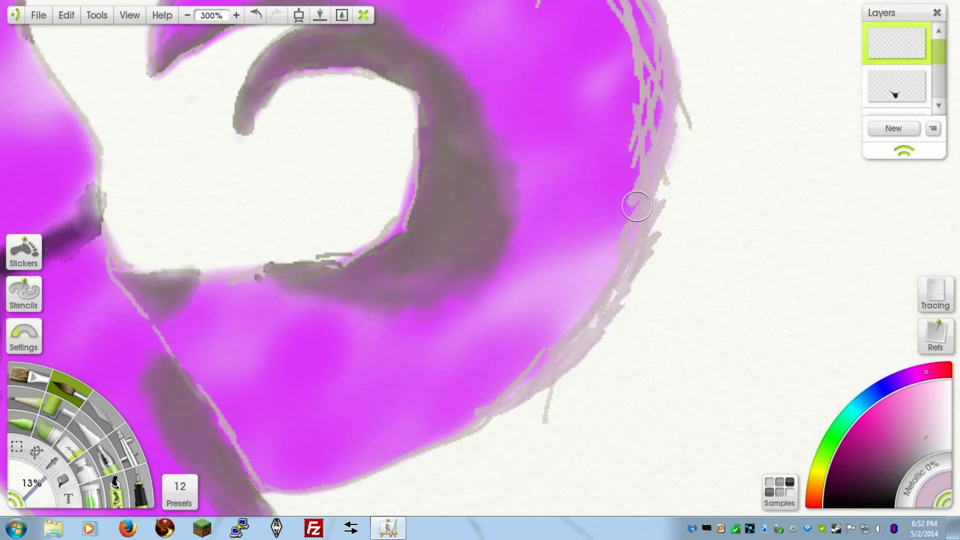
click(252, 13)
click(257, 18)
click(257, 17)
click(255, 15)
click(255, 15)
click(255, 15)
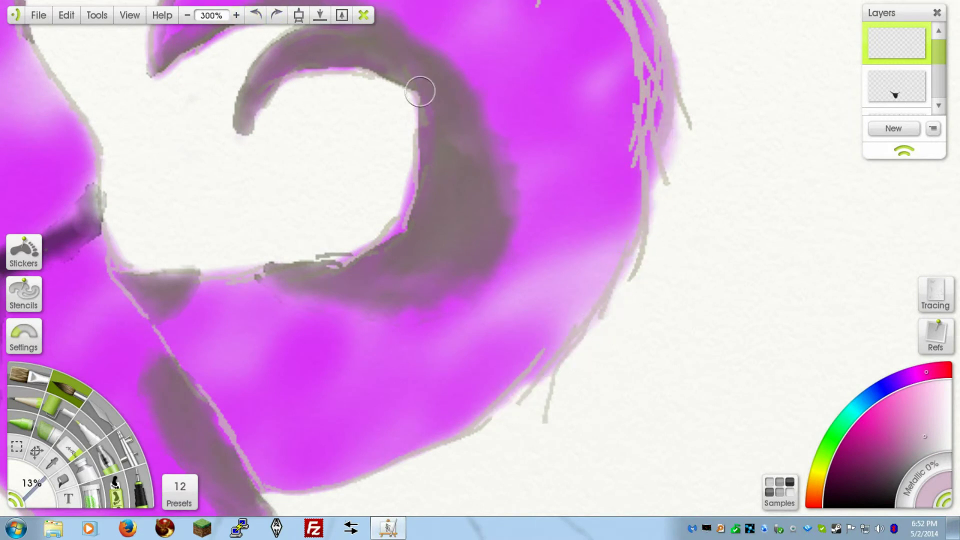
Step: Try a stroke on the tail's inner curve, undo it, and repaint the pale fur along the lower outer edge
drag(421, 91, 298, 246)
click(258, 15)
mouse_move(457, 61)
mouse_down()
mouse_move(497, 106)
mouse_move(526, 162)
mouse_move(550, 255)
mouse_move(458, 119)
mouse_move(525, 197)
mouse_move(496, 154)
mouse_move(414, 73)
mouse_up()
mouse_move(404, 333)
mouse_down()
mouse_move(409, 176)
mouse_move(432, 52)
mouse_up()
drag(394, 363, 446, 332)
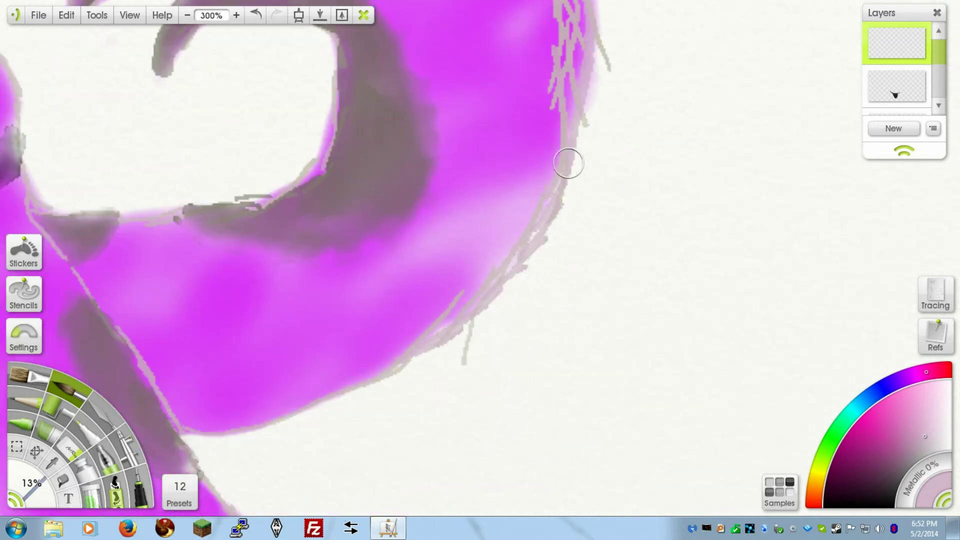
Step: Select the red hair's layer and fade the crossing sketch lines near the tail's outer edge with the 28% eraser
scroll(561, 170, up, 2)
drag(937, 58, 937, 86)
click(903, 69)
click(69, 446)
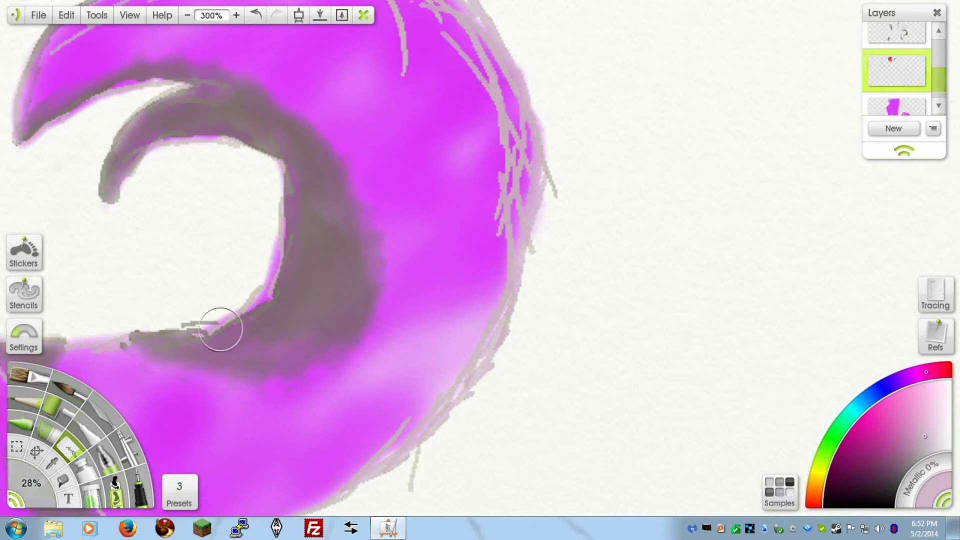
mouse_move(511, 189)
mouse_down()
mouse_move(501, 236)
mouse_move(519, 173)
mouse_move(500, 173)
mouse_move(498, 121)
mouse_move(508, 176)
mouse_move(500, 144)
mouse_up()
scroll(475, 180, up, 2)
scroll(415, 208, up, 3)
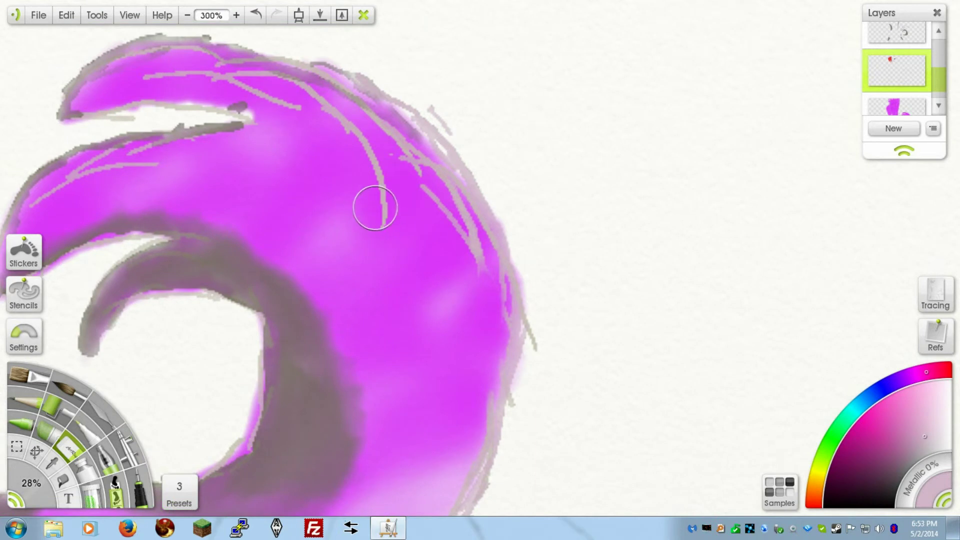
Step: Set the eraser to 48% pressure and 50% softness and erase the long sketch arcs inside the tail
click(21, 340)
drag(99, 274, 96, 274)
mouse_move(33, 288)
mouse_down()
mouse_move(23, 281)
mouse_move(35, 276)
mouse_up()
click(123, 262)
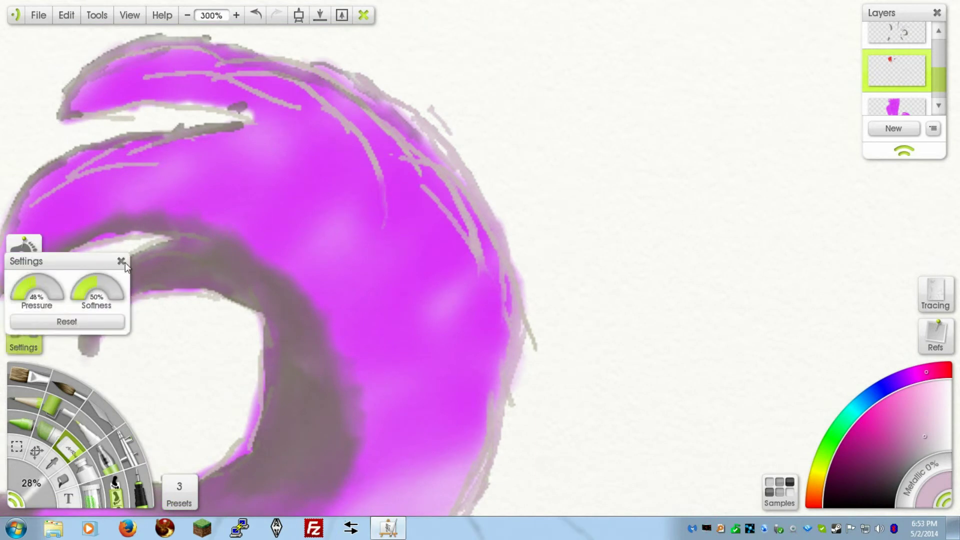
click(121, 261)
mouse_move(400, 151)
mouse_down()
mouse_move(345, 126)
mouse_move(367, 171)
mouse_up()
drag(315, 108, 380, 80)
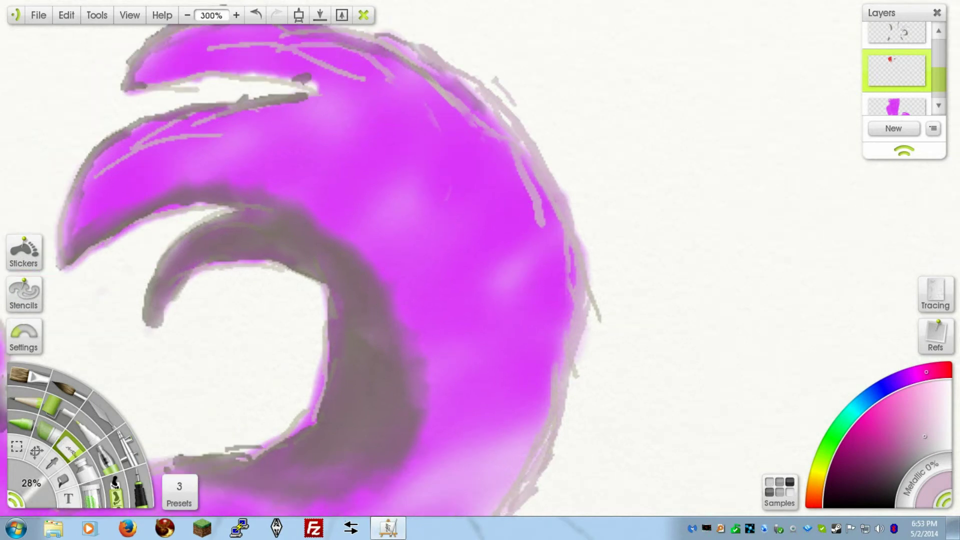
drag(504, 193, 527, 173)
Step: Inspect the tail's lower edge, the torso and the chest for remaining sketch lines
drag(217, 487, 358, 259)
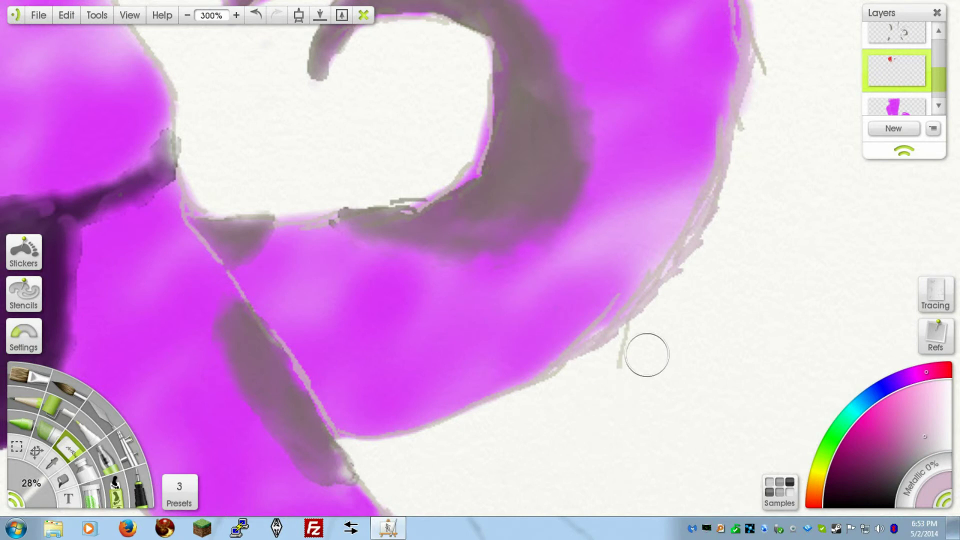
scroll(620, 280, up, 2)
scroll(621, 280, right, 3)
drag(636, 119, 611, 199)
drag(551, 185, 521, 296)
drag(211, 350, 565, 210)
drag(330, 281, 702, 163)
drag(298, 260, 406, 402)
drag(330, 39, 366, 363)
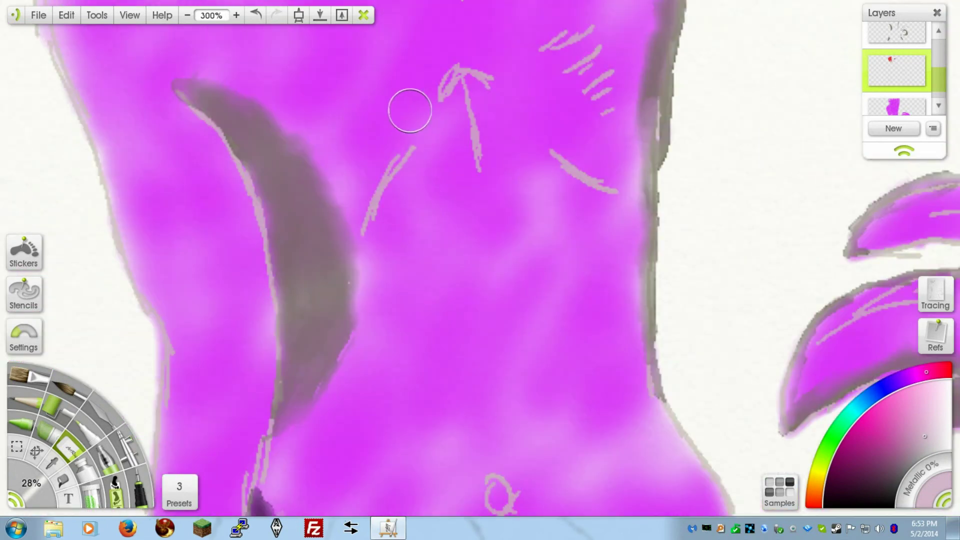
drag(410, 109, 401, 445)
drag(50, 334, 215, 268)
drag(467, 119, 148, 472)
drag(232, 246, 429, 91)
drag(418, 391, 371, 387)
drag(368, 102, 385, 59)
drag(513, 355, 434, 214)
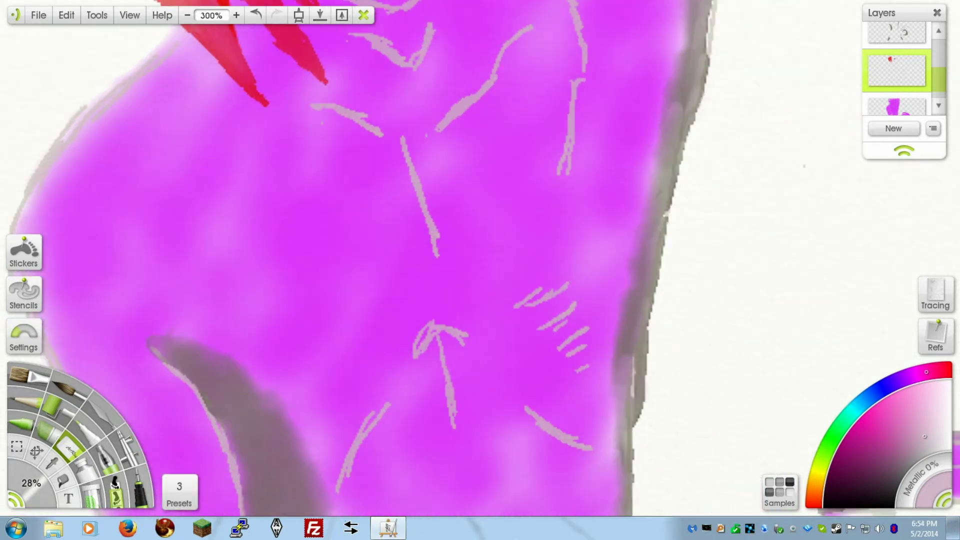
Step: Select the empty layer at the top of the layer stack
scroll(376, 214, down, 2)
scroll(375, 214, up, 4)
scroll(375, 214, down, 6)
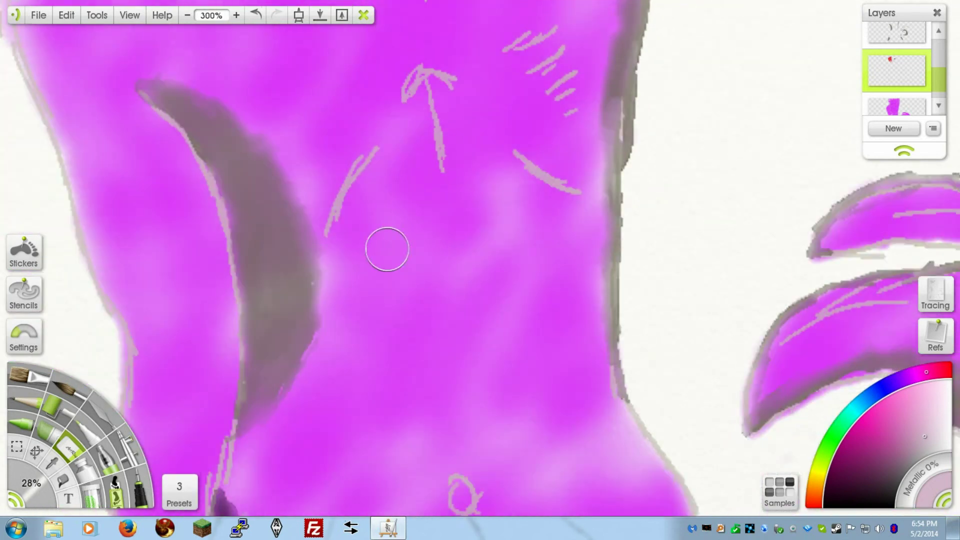
scroll(387, 249, down, 5)
scroll(466, 228, left, 2)
drag(943, 89, 949, 67)
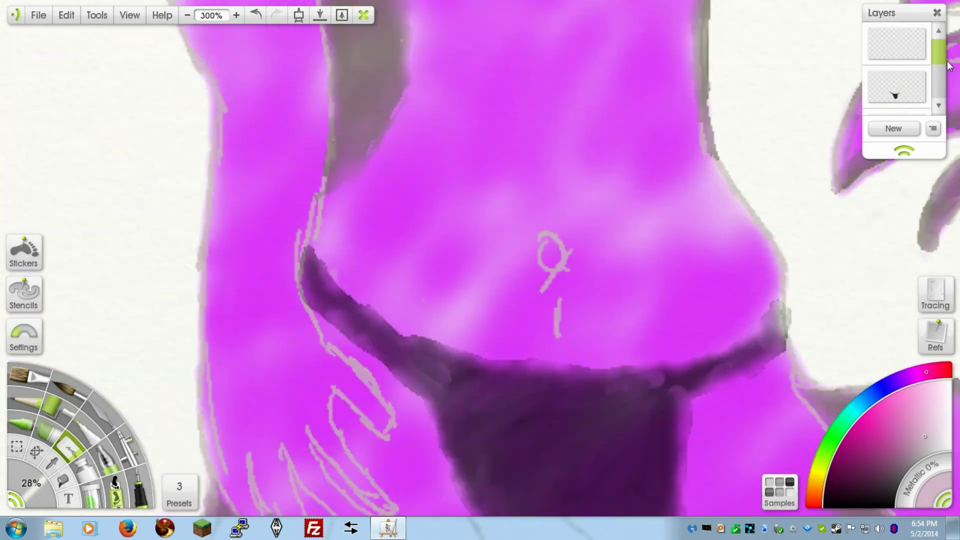
click(872, 52)
Step: Paint pale mauve outline strokes along the tail's inner curve with the 13% brush, undoing the stray strokes
drag(733, 189, 524, 36)
drag(667, 190, 420, 188)
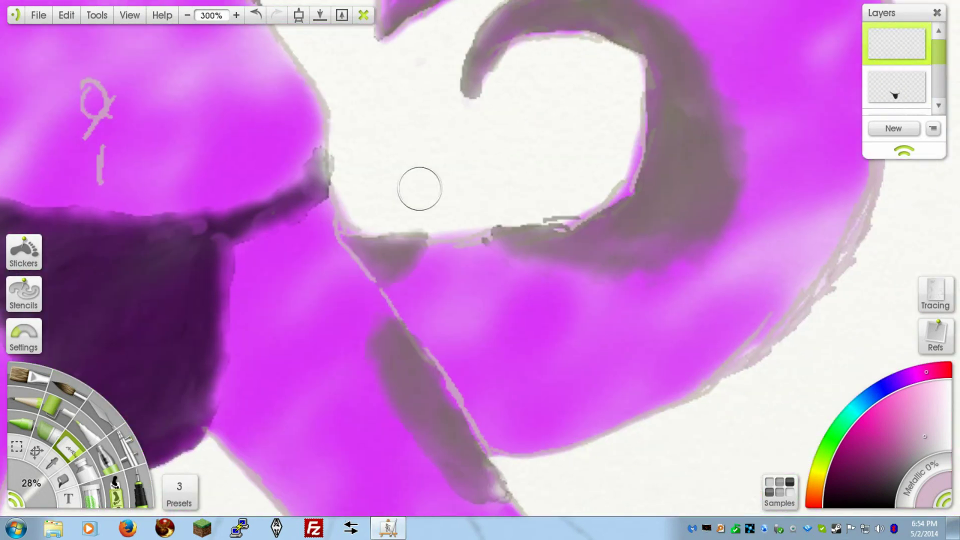
click(70, 386)
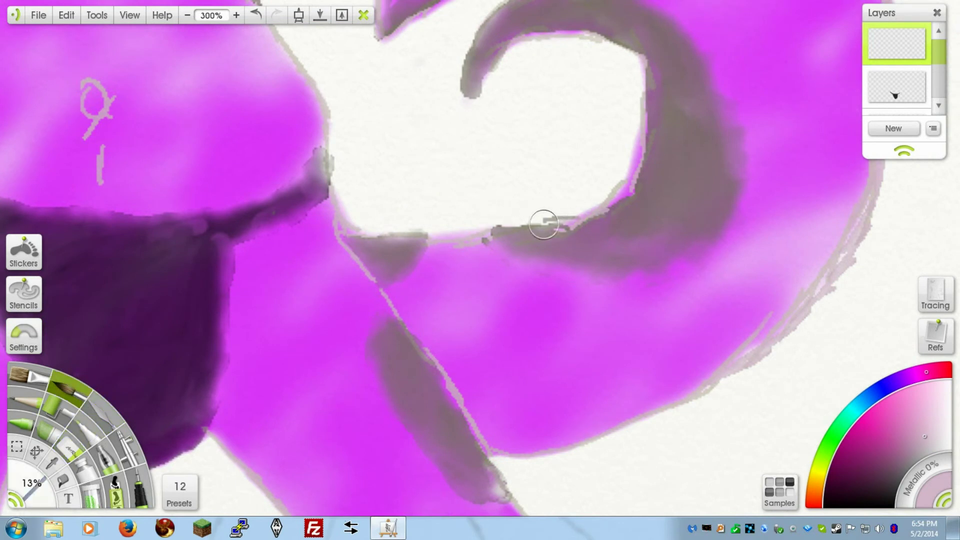
click(256, 15)
mouse_move(637, 142)
mouse_down()
mouse_move(622, 173)
mouse_move(578, 216)
mouse_up()
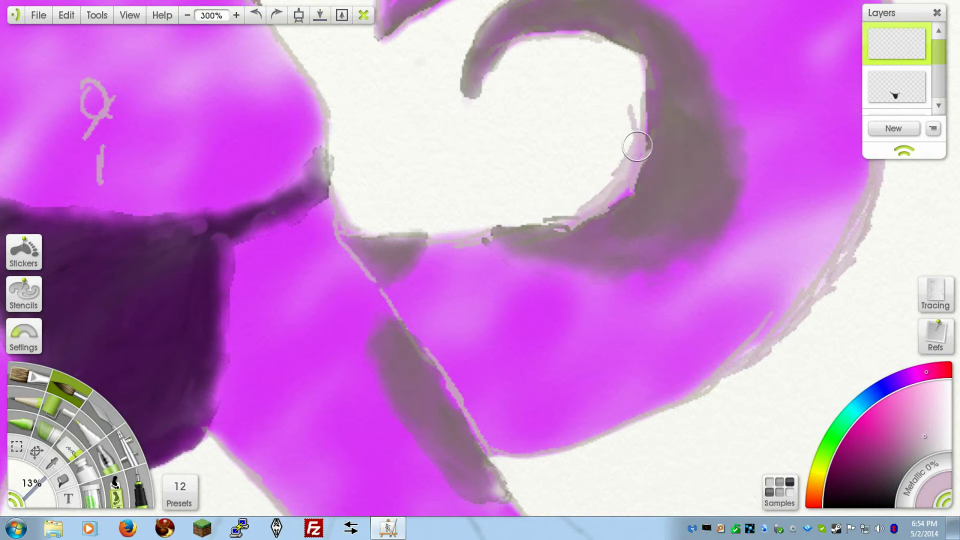
mouse_move(615, 198)
mouse_down()
mouse_move(639, 178)
mouse_move(643, 115)
mouse_up()
click(249, 21)
click(251, 20)
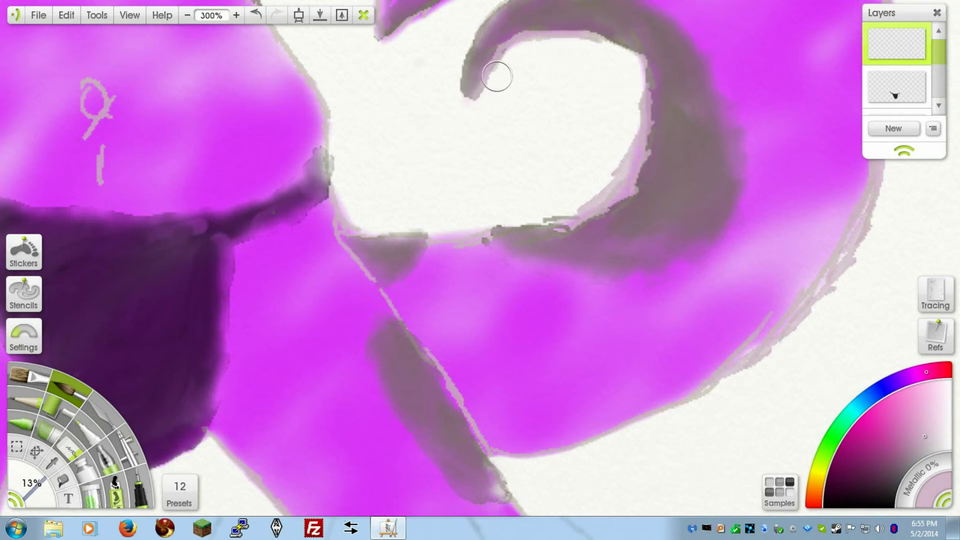
Step: Outline the underside of the upper tail tip in pale mauve and trim the excess with the 28% eraser
drag(572, 31, 518, 131)
drag(449, 71, 355, 119)
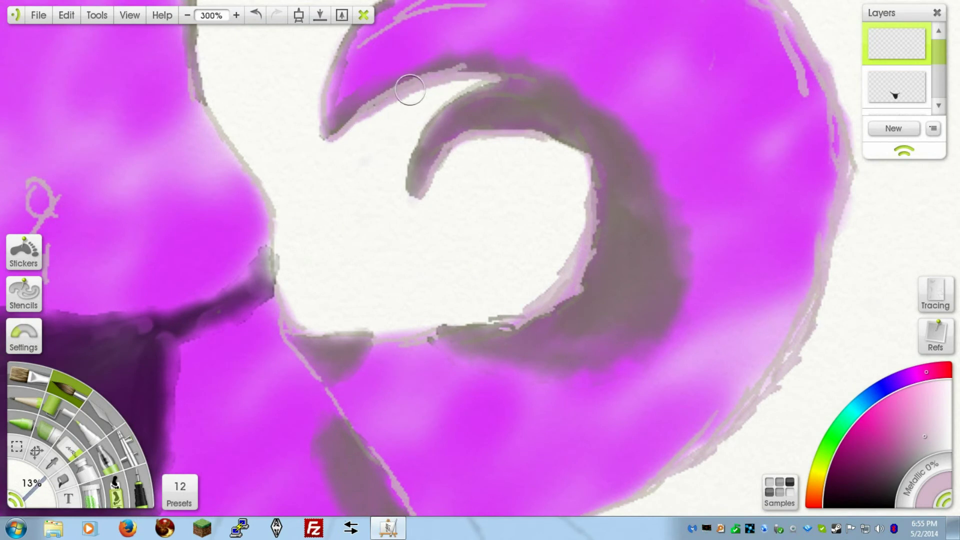
click(70, 446)
drag(459, 60, 433, 58)
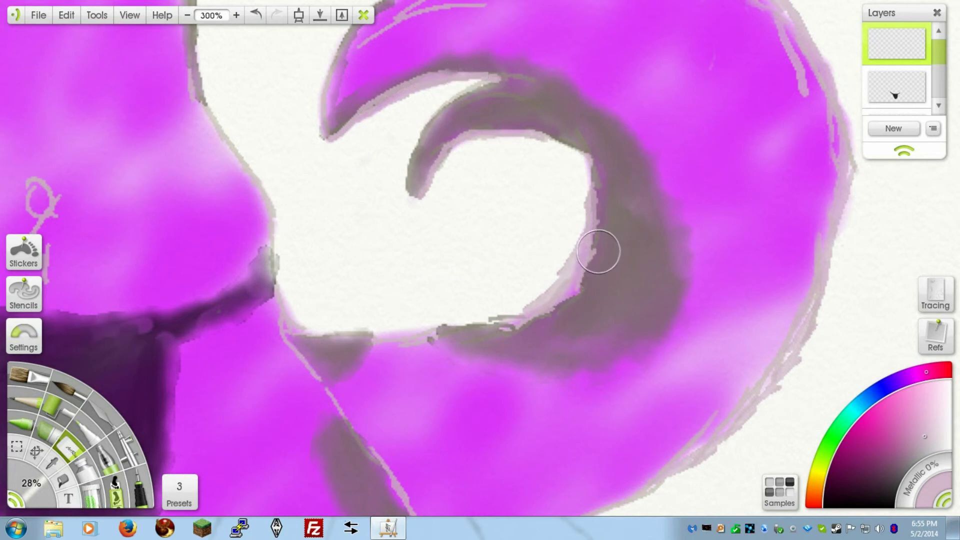
Step: Switch back to the 13% brush and bring the line between the thigh and the tail into view
click(70, 389)
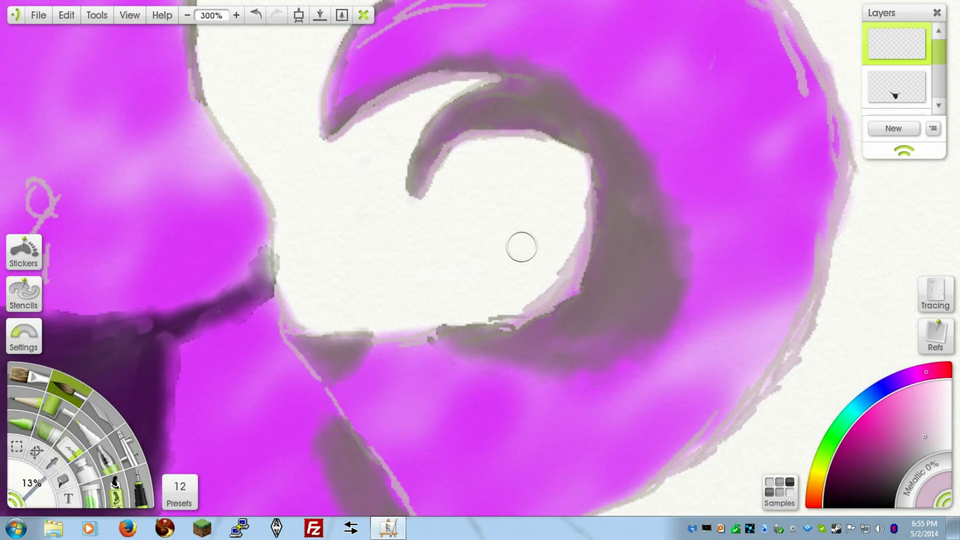
key(Tab)
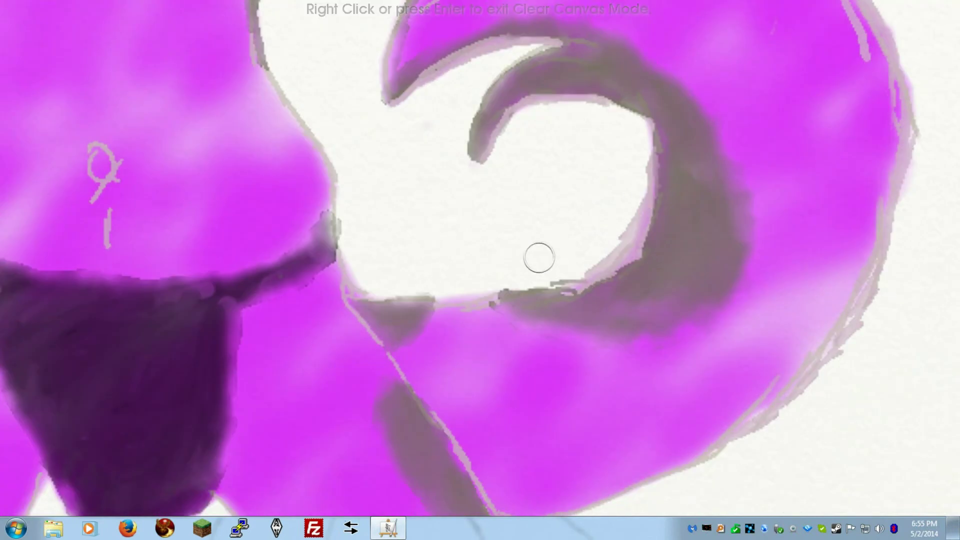
drag(530, 216, 530, 182)
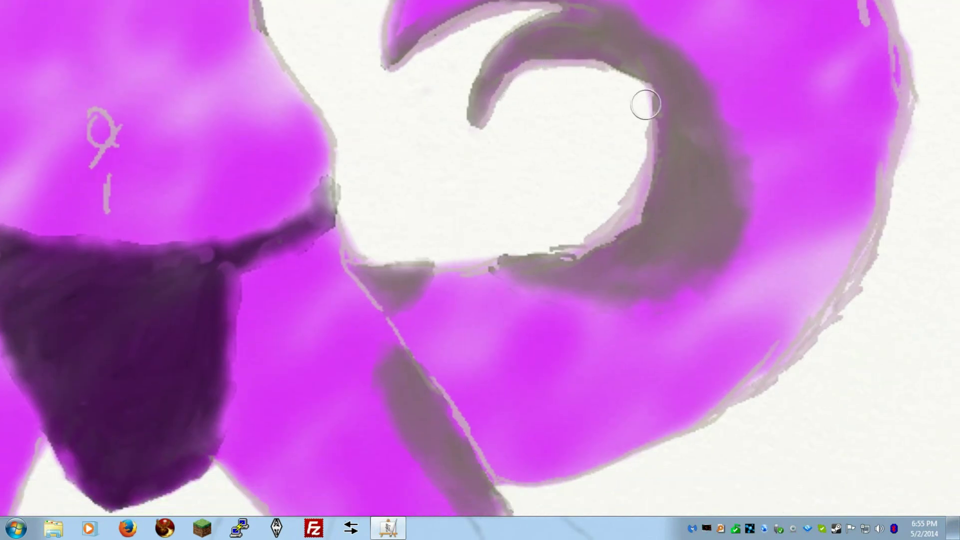
drag(421, 252, 464, 212)
key(Return)
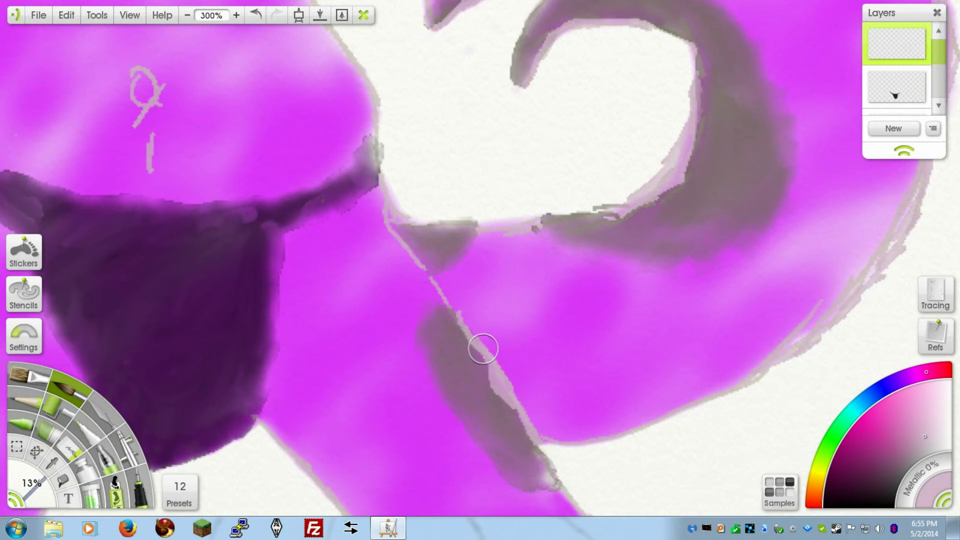
Step: Try thicker pale strokes along the line between the thigh and the tail, and undo them
drag(458, 316, 393, 221)
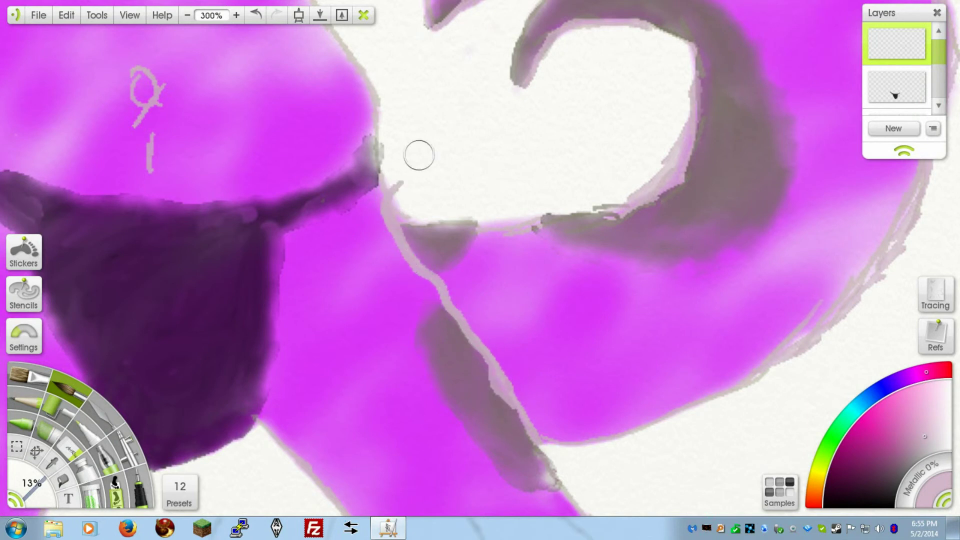
click(256, 15)
drag(447, 314, 493, 334)
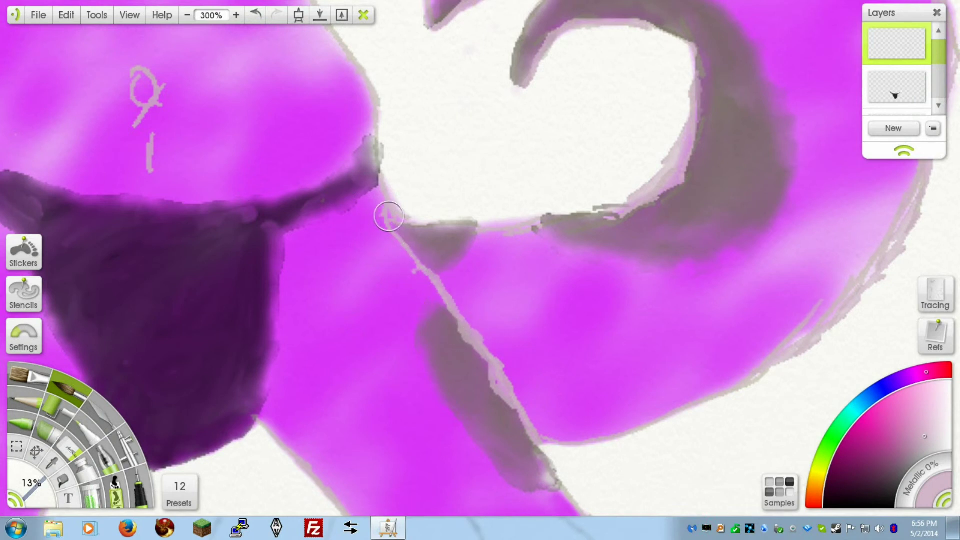
drag(429, 264, 442, 287)
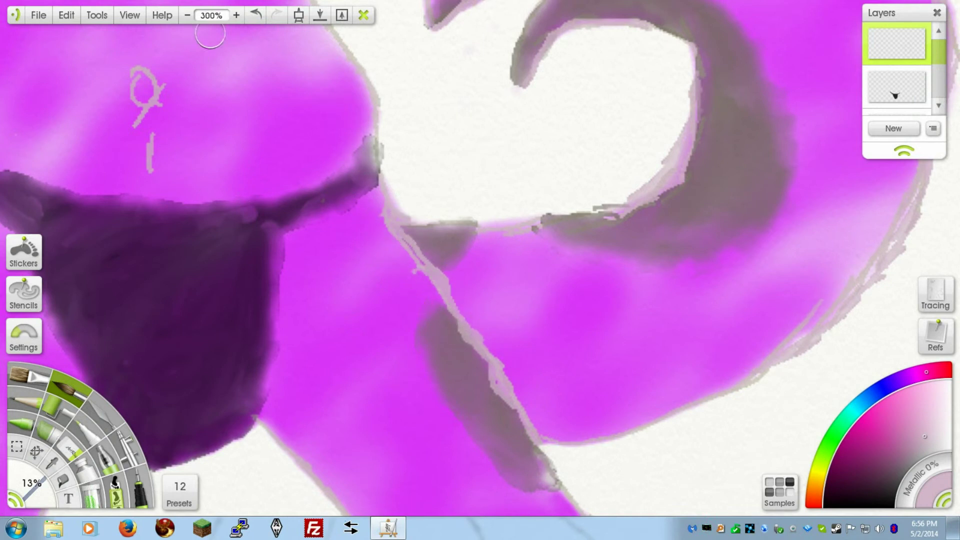
click(254, 15)
click(253, 15)
click(254, 16)
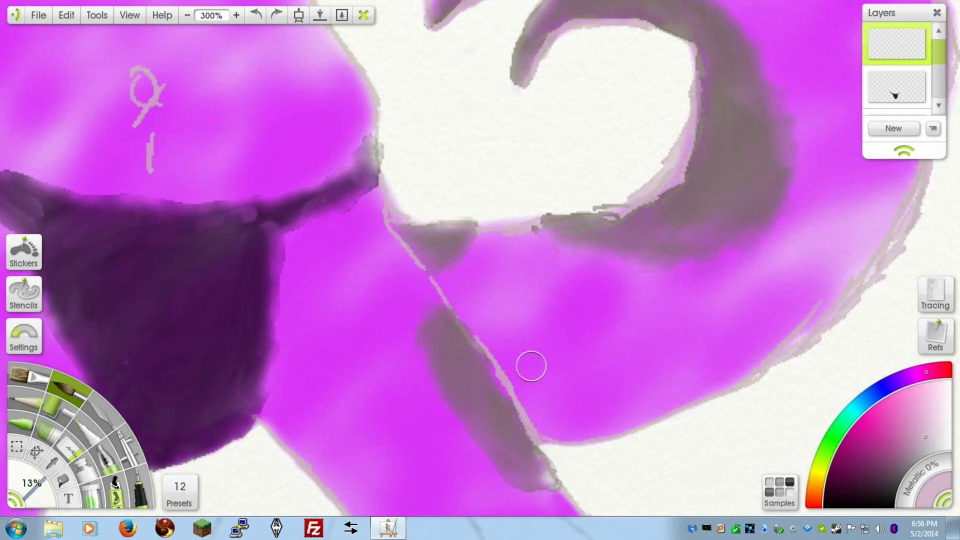
Step: Paint pale mauve over the edge of the grey thigh marking beside the tail, undoing the misplaced last strokes
click(236, 15)
click(236, 15)
click(236, 15)
mouse_move(471, 503)
mouse_down()
mouse_move(436, 473)
mouse_move(216, 178)
mouse_move(273, 235)
mouse_up()
mouse_move(263, 202)
mouse_down()
mouse_move(291, 217)
mouse_move(292, 205)
mouse_move(314, 250)
mouse_move(266, 188)
mouse_move(275, 185)
mouse_move(238, 131)
mouse_move(280, 200)
mouse_up()
click(256, 17)
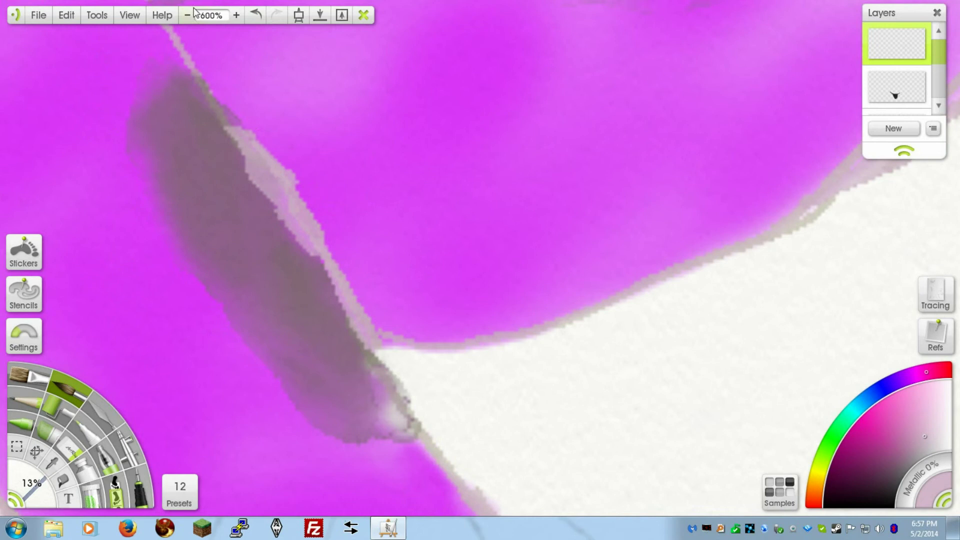
click(252, 17)
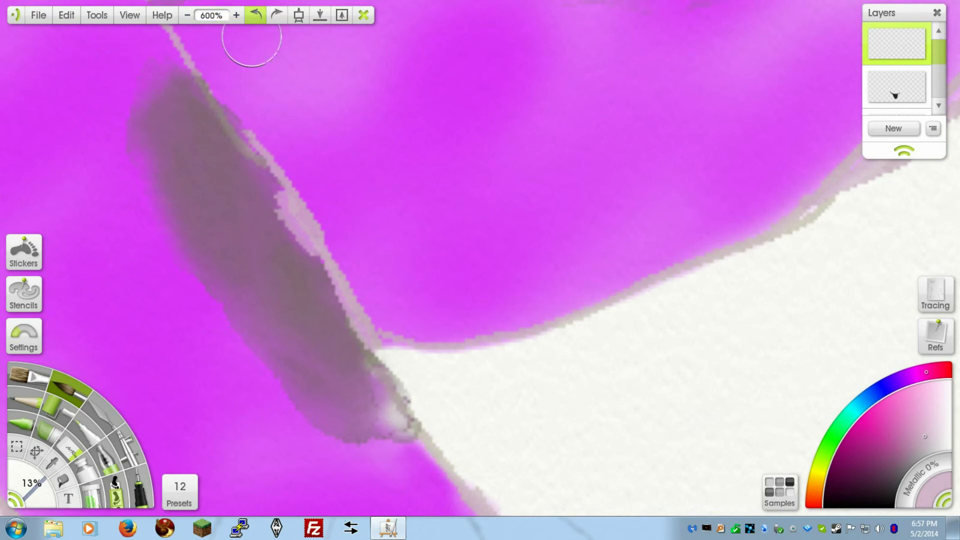
Step: Retrace the line between the thigh and the tail with short pale mauve strokes up towards the hip
drag(194, 64, 244, 109)
mouse_move(253, 129)
mouse_down()
mouse_move(313, 200)
mouse_move(243, 123)
mouse_move(259, 138)
mouse_up()
drag(212, 83, 294, 186)
drag(273, 142, 326, 217)
drag(205, 61, 270, 134)
drag(303, 169, 338, 206)
drag(389, 303, 374, 283)
Step: Fill the corner where the tail meets the hip with pale mauve and extend the outline along the tail's edge
key(Tab)
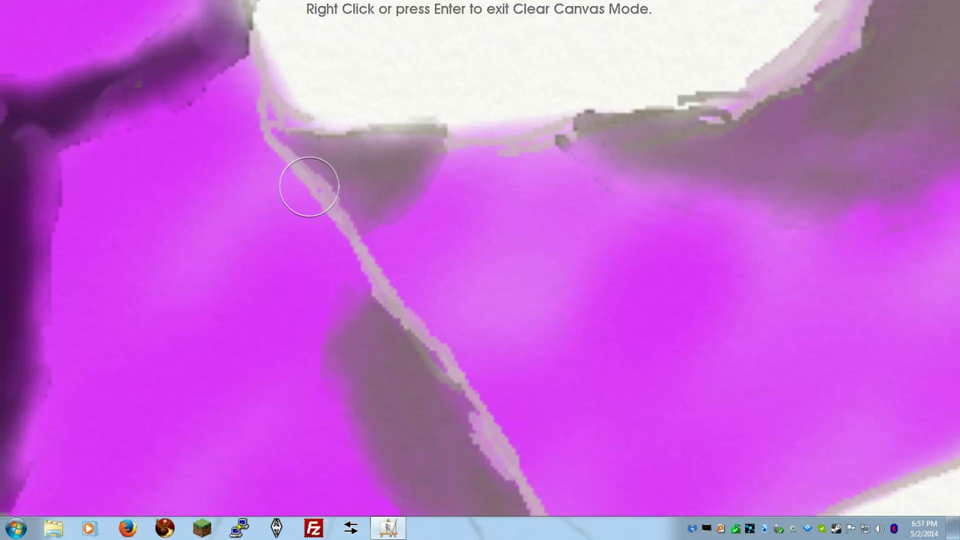
mouse_move(268, 107)
mouse_down()
mouse_move(305, 129)
mouse_move(279, 107)
mouse_up()
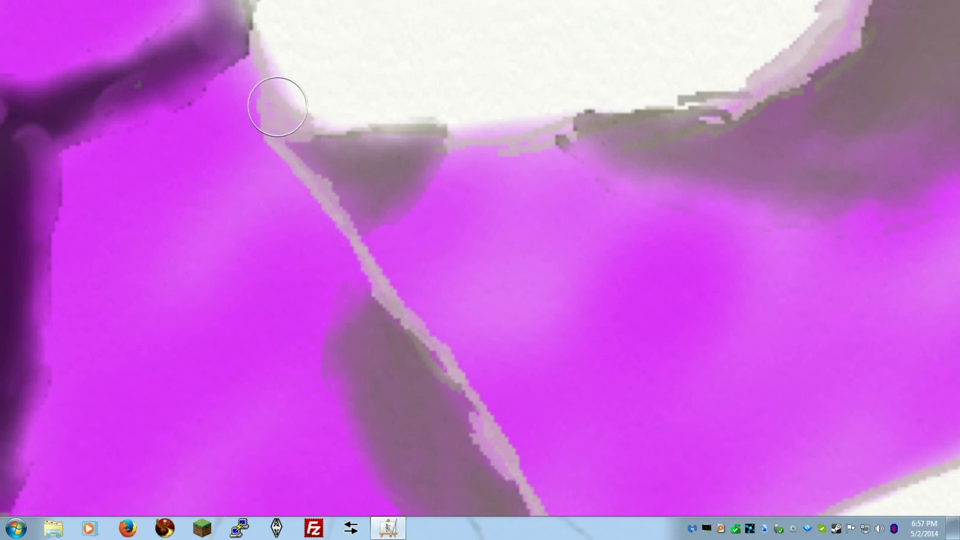
mouse_move(362, 143)
mouse_down()
mouse_move(338, 133)
mouse_move(585, 128)
mouse_move(421, 103)
mouse_up()
right_click(251, 31)
click(255, 15)
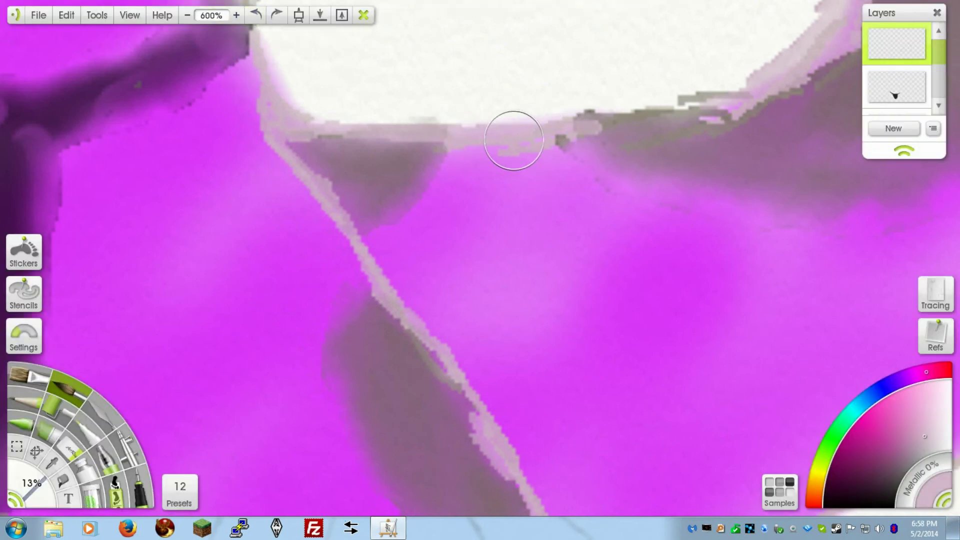
Step: Cover the dark, jagged lower edge of the tail's inner curve with pale mauve strokes, undoing a stray one
mouse_move(642, 122)
mouse_down()
mouse_move(490, 153)
mouse_move(424, 155)
mouse_move(575, 128)
mouse_move(545, 128)
mouse_move(373, 163)
mouse_up()
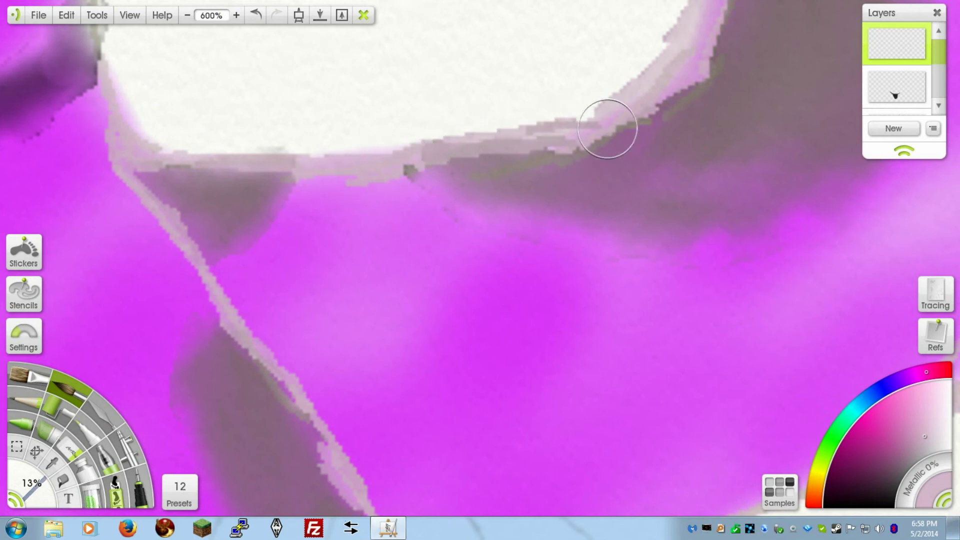
mouse_move(719, 19)
mouse_down()
mouse_move(615, 112)
mouse_move(453, 227)
mouse_move(570, 171)
mouse_up()
mouse_move(492, 226)
mouse_down()
mouse_move(486, 232)
mouse_move(523, 254)
mouse_up()
click(258, 14)
drag(442, 233, 485, 262)
Step: Outline the hip beside the end of the dark briefs in pale mauve, undoing and repainting the faulty strokes
drag(52, 217, 457, 195)
drag(386, 30, 383, 167)
mouse_move(414, 309)
mouse_down()
mouse_move(428, 351)
mouse_move(442, 354)
mouse_move(428, 311)
mouse_move(425, 371)
mouse_up()
click(256, 15)
click(256, 15)
mouse_move(442, 273)
mouse_down()
mouse_move(431, 275)
mouse_move(420, 221)
mouse_up()
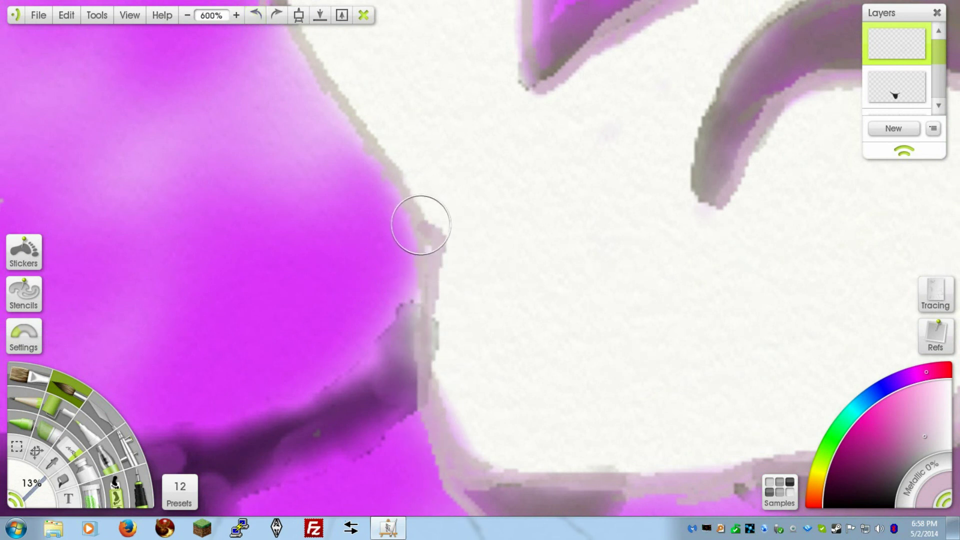
Step: Trim the bump on the outer hip outline with the 28% eraser and check the surrounding edges
click(69, 445)
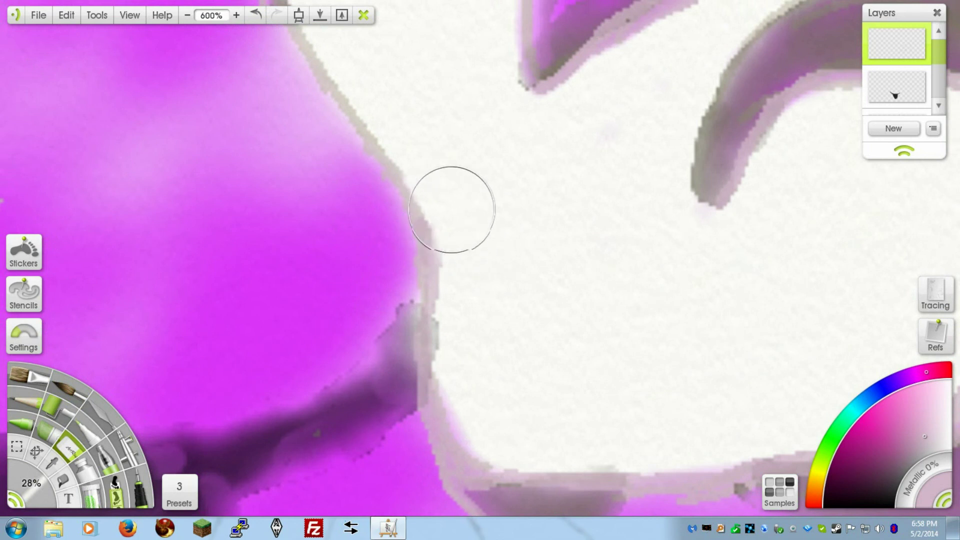
click(189, 16)
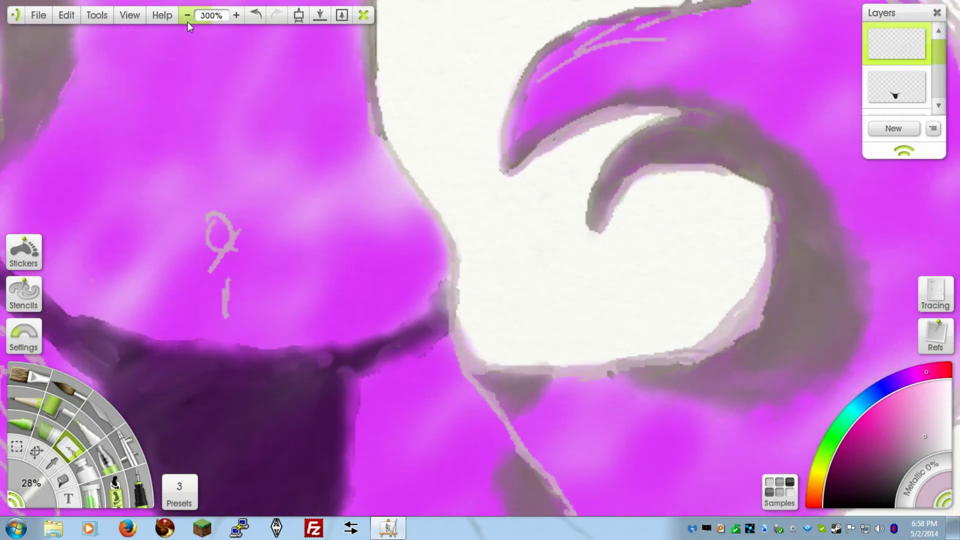
click(233, 18)
mouse_move(437, 176)
mouse_down()
mouse_move(493, 335)
mouse_move(433, 236)
mouse_move(441, 265)
mouse_move(433, 240)
mouse_move(417, 242)
mouse_up()
mouse_move(319, 324)
mouse_down()
mouse_move(314, 309)
mouse_move(325, 320)
mouse_move(332, 303)
mouse_move(353, 312)
mouse_move(322, 308)
mouse_up()
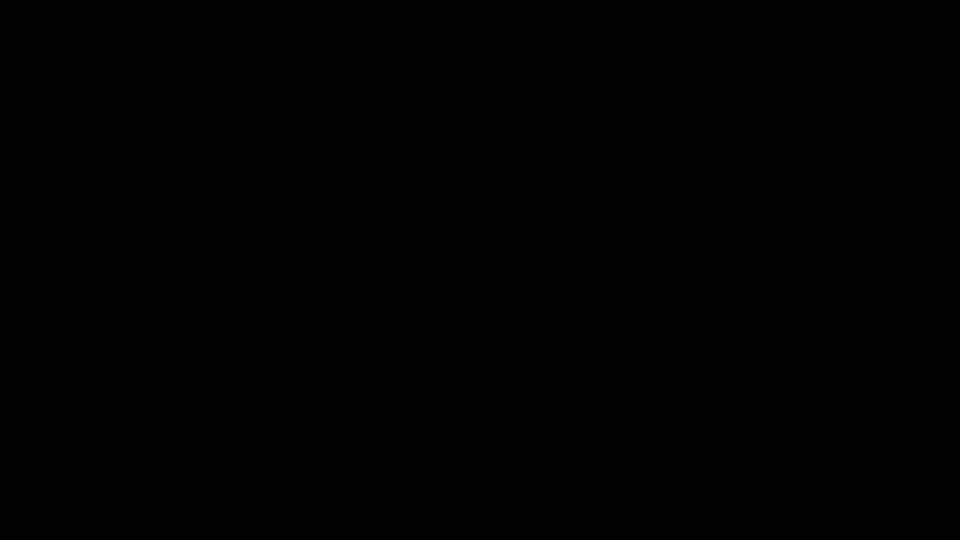